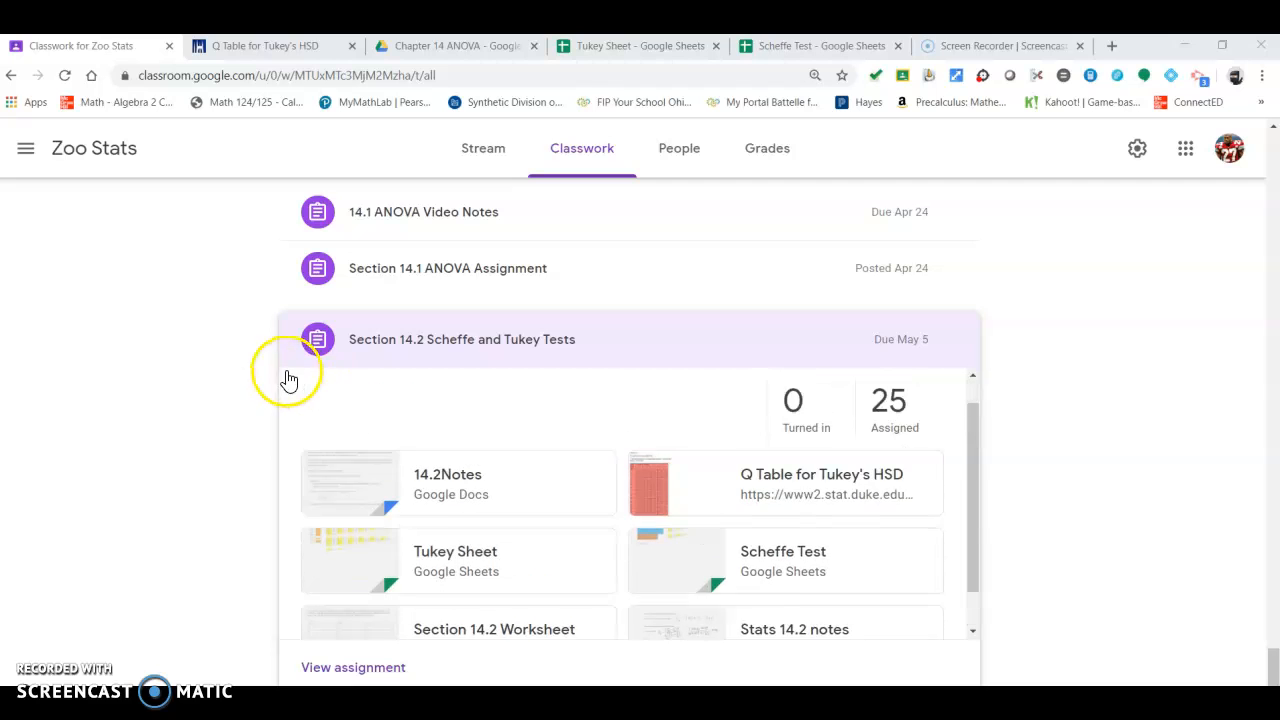
scroll(643, 530, "up", 2)
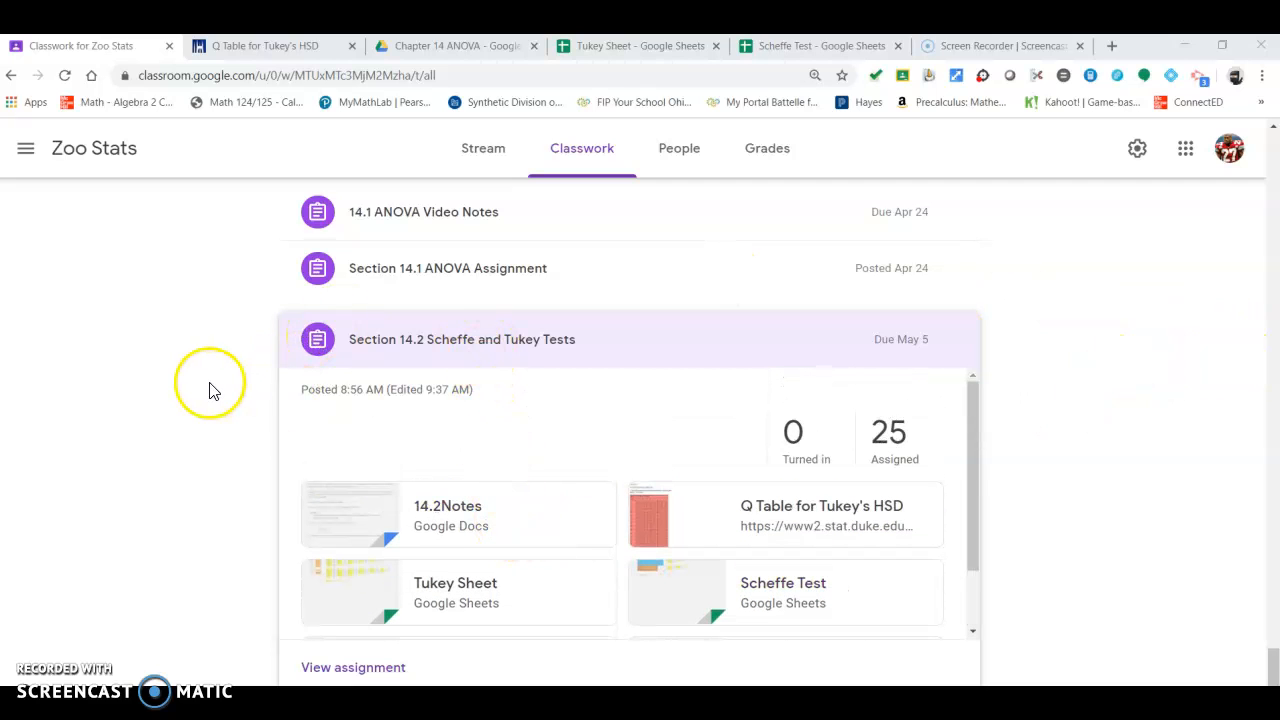
Step: Switch from the classwork assignment to the Scheffe Test spreadsheet
scroll(517, 460, "down", 1)
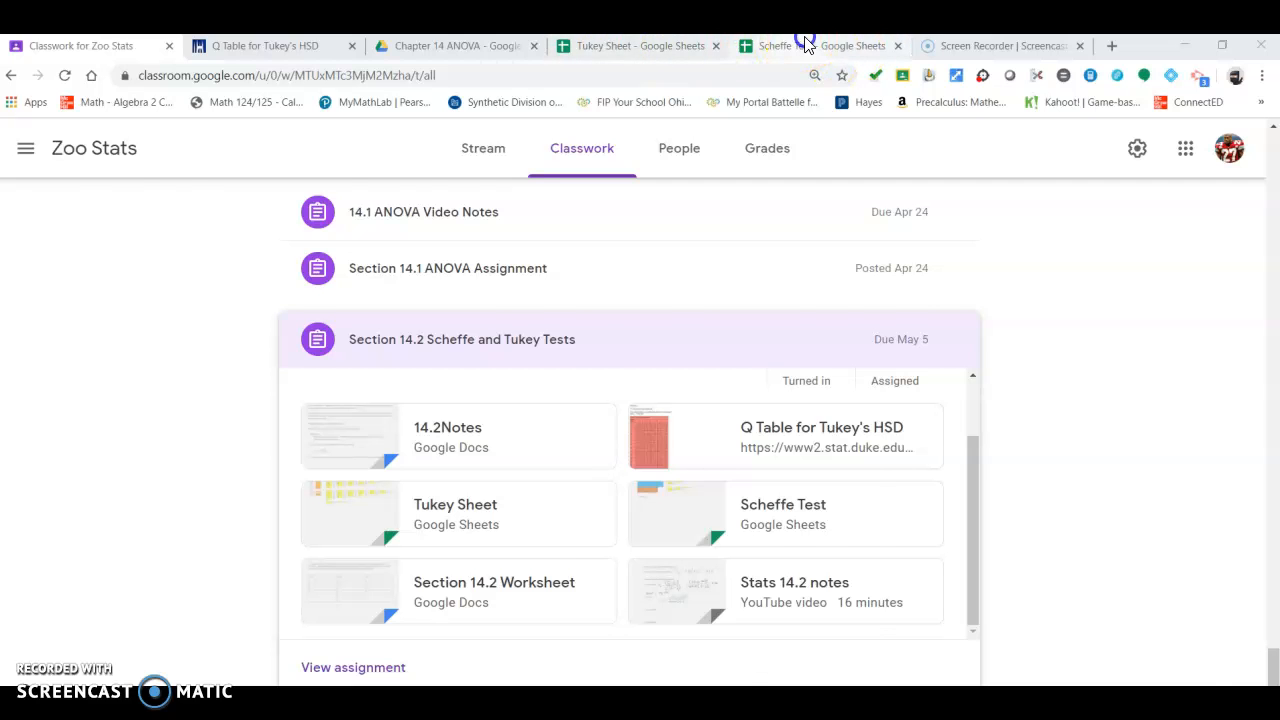
left_click(775, 45)
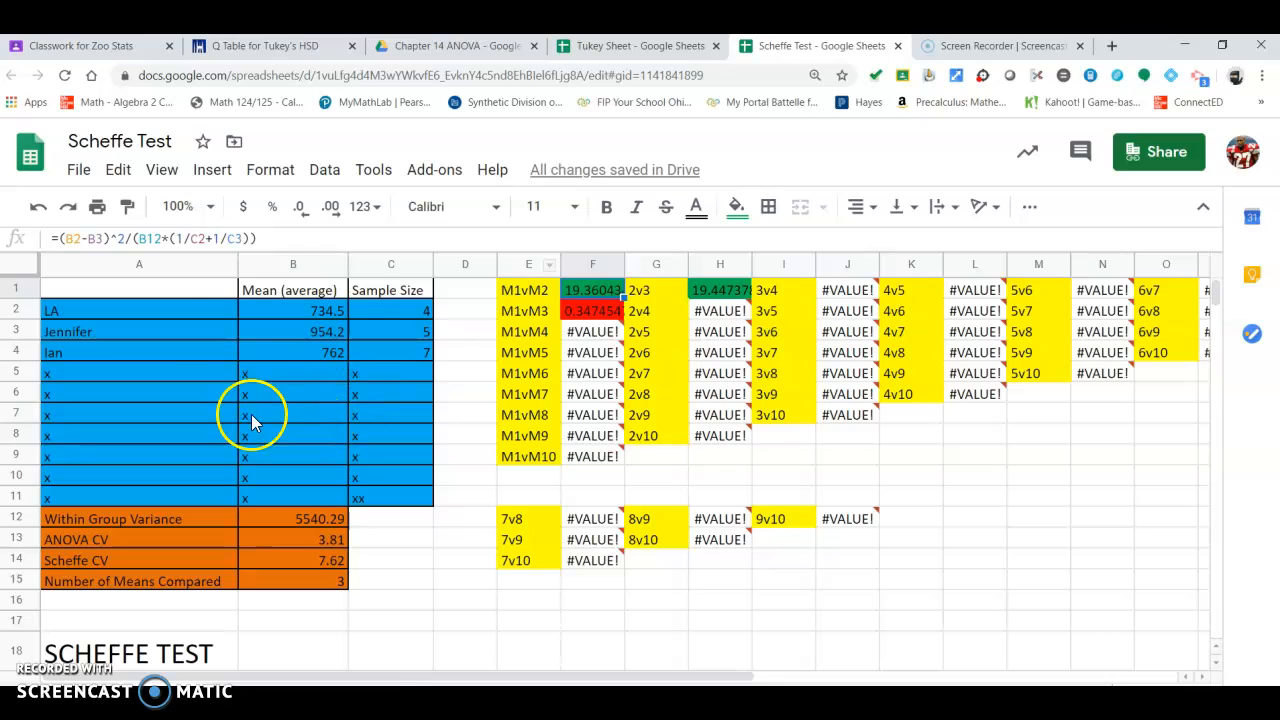
Step: Fill the mean and sample size cells for LA, Jennifer and Ian with green
left_click_drag(110, 314, 161, 346)
left_click_drag(287, 308, 278, 358)
left_click(288, 312)
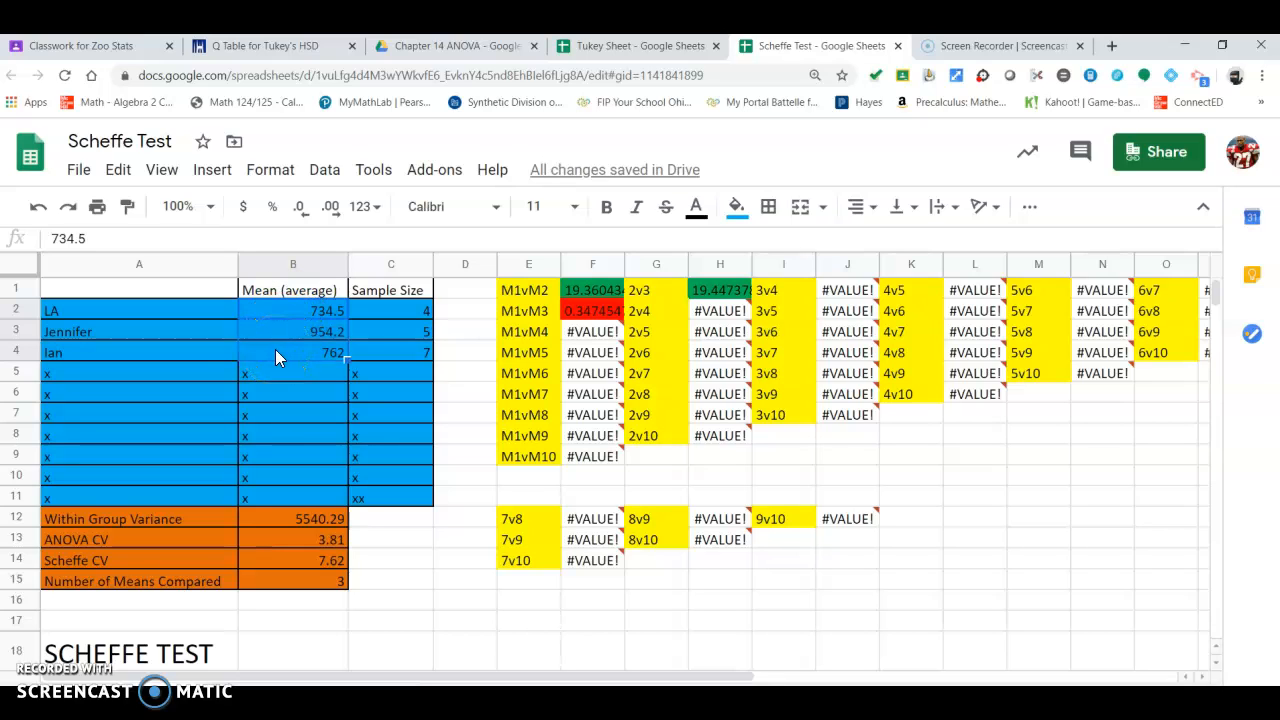
left_click_drag(393, 310, 393, 364)
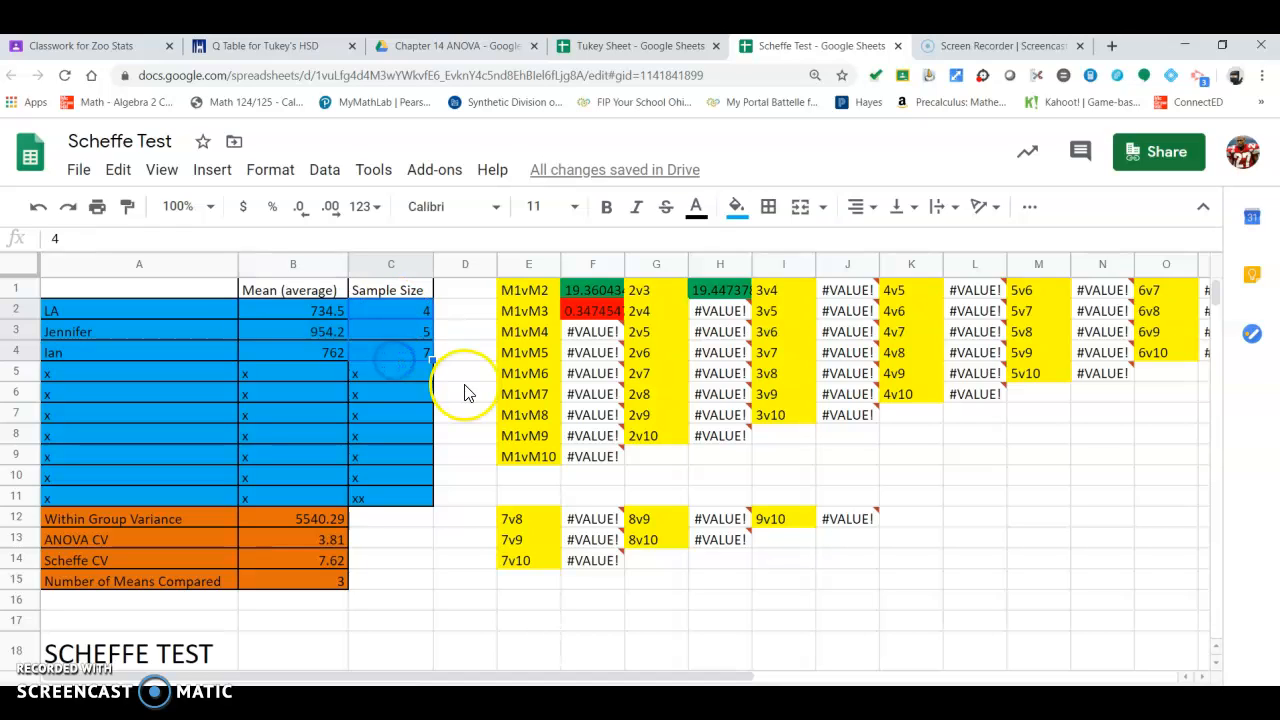
left_click(322, 316)
left_click_drag(322, 316, 383, 361)
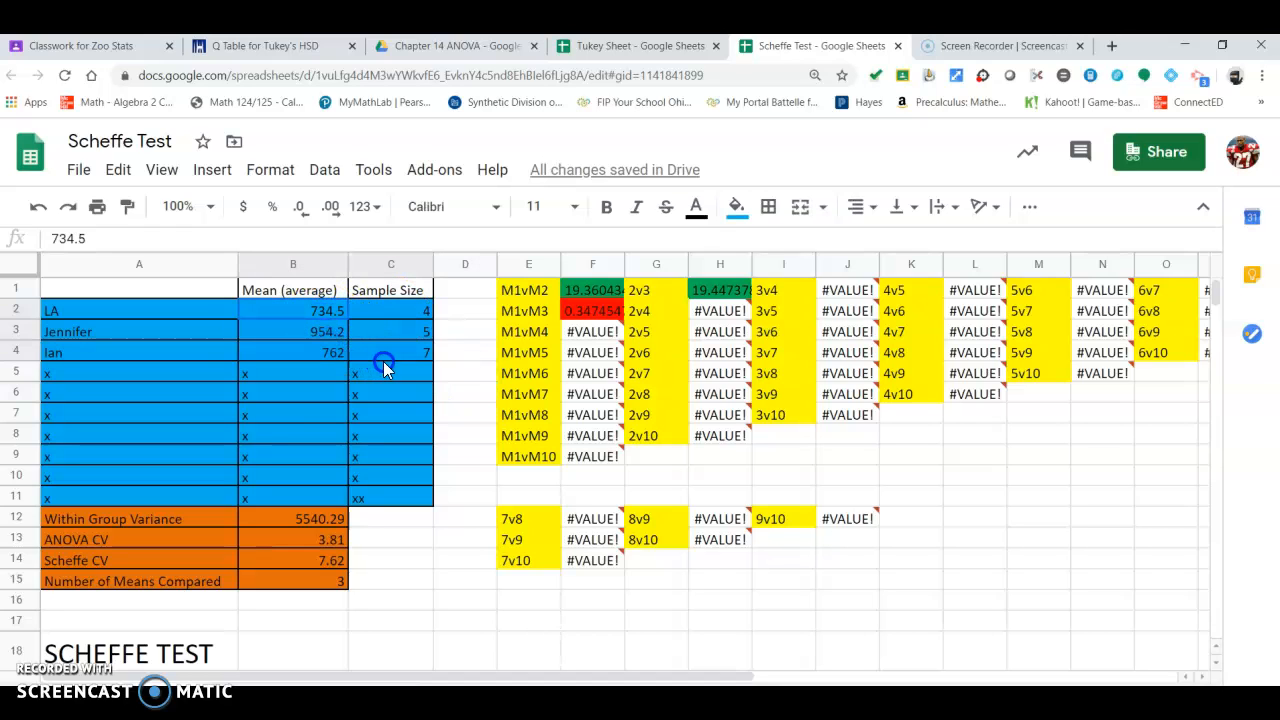
left_click(727, 210)
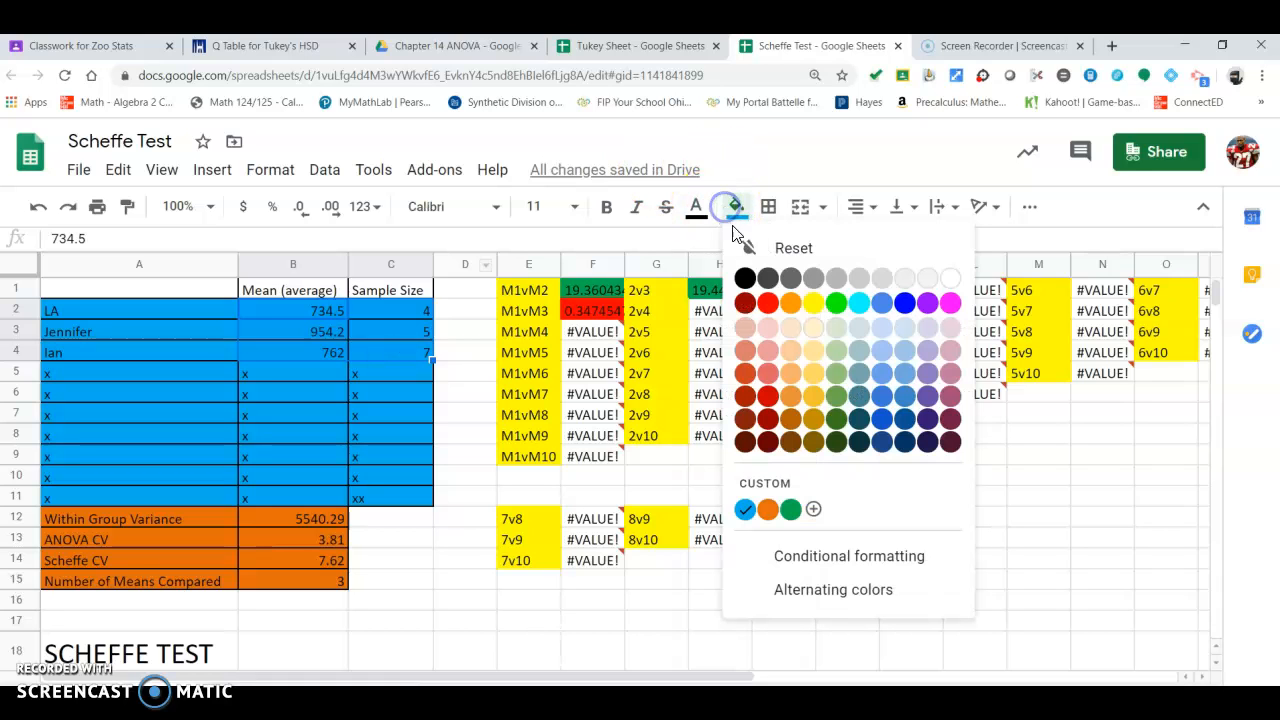
left_click(842, 306)
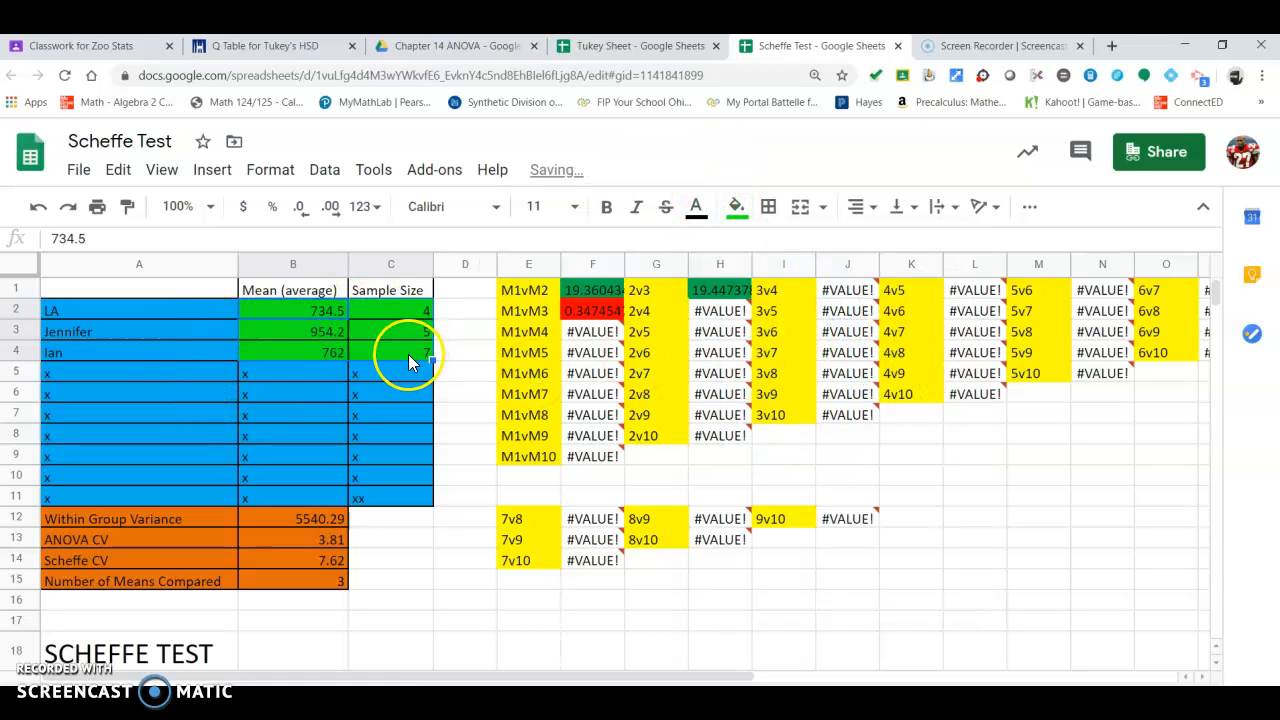
Step: Fill the group name cells LA, Jennifer and Ian with green
left_click_drag(159, 310, 156, 350)
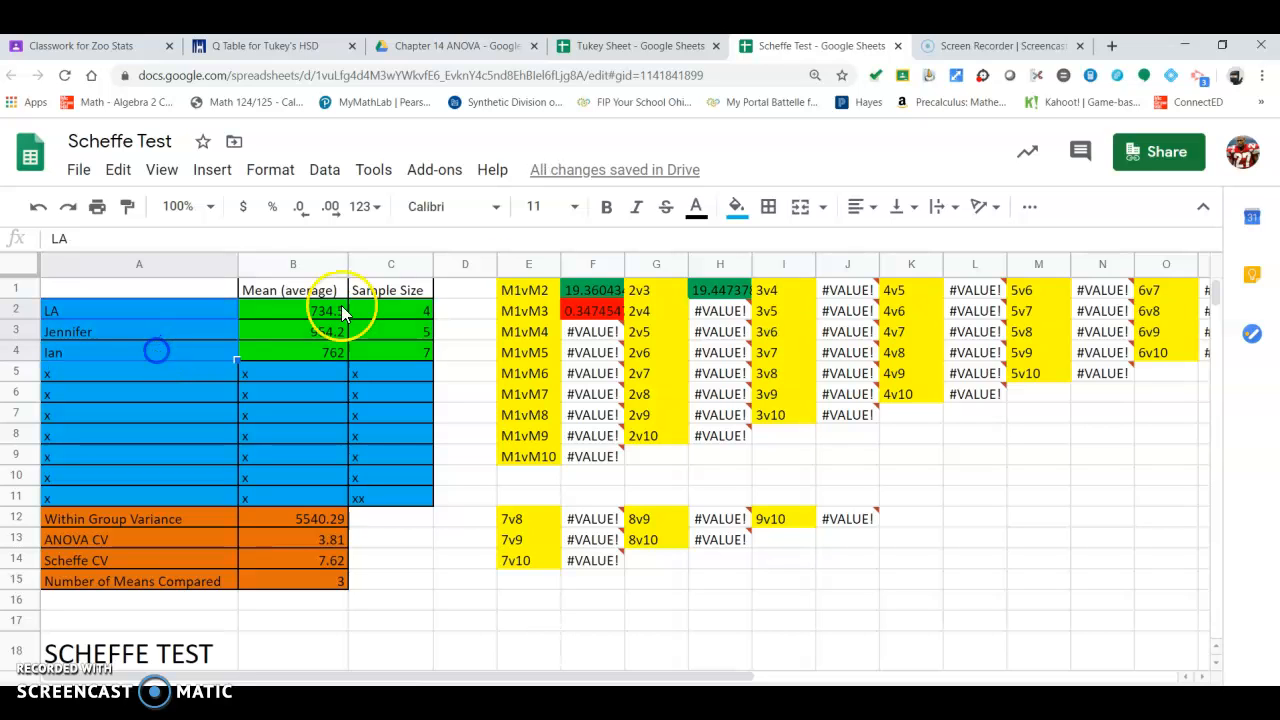
left_click(736, 208)
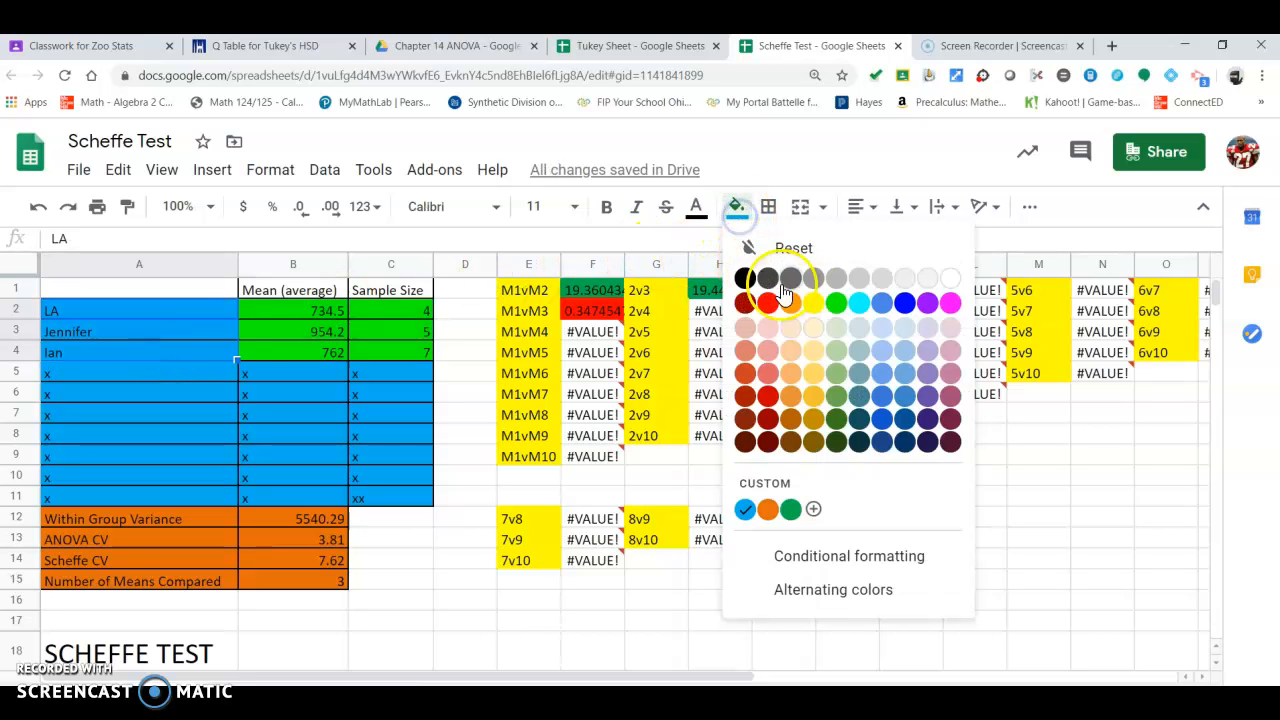
left_click(835, 305)
Step: Fill the Within Group Variance and ANOVA CV values with green
scroll(277, 445, "down", 2)
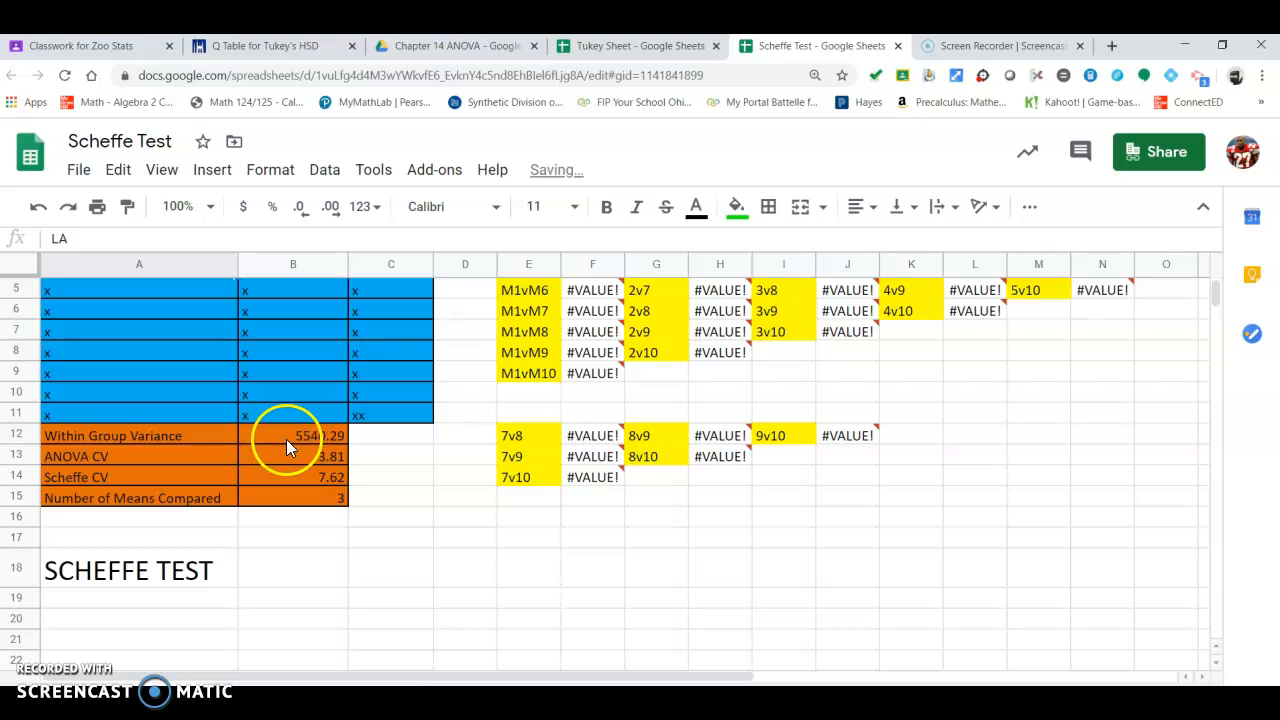
left_click_drag(286, 447, 300, 457)
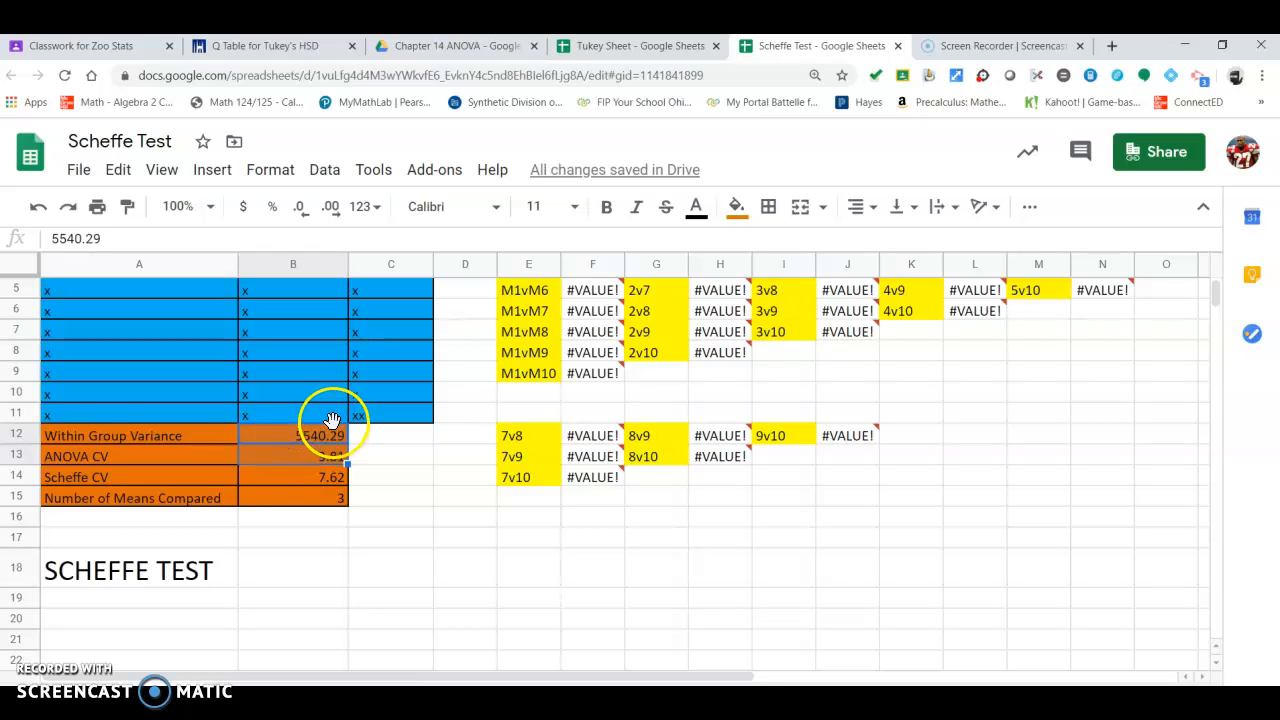
left_click(734, 207)
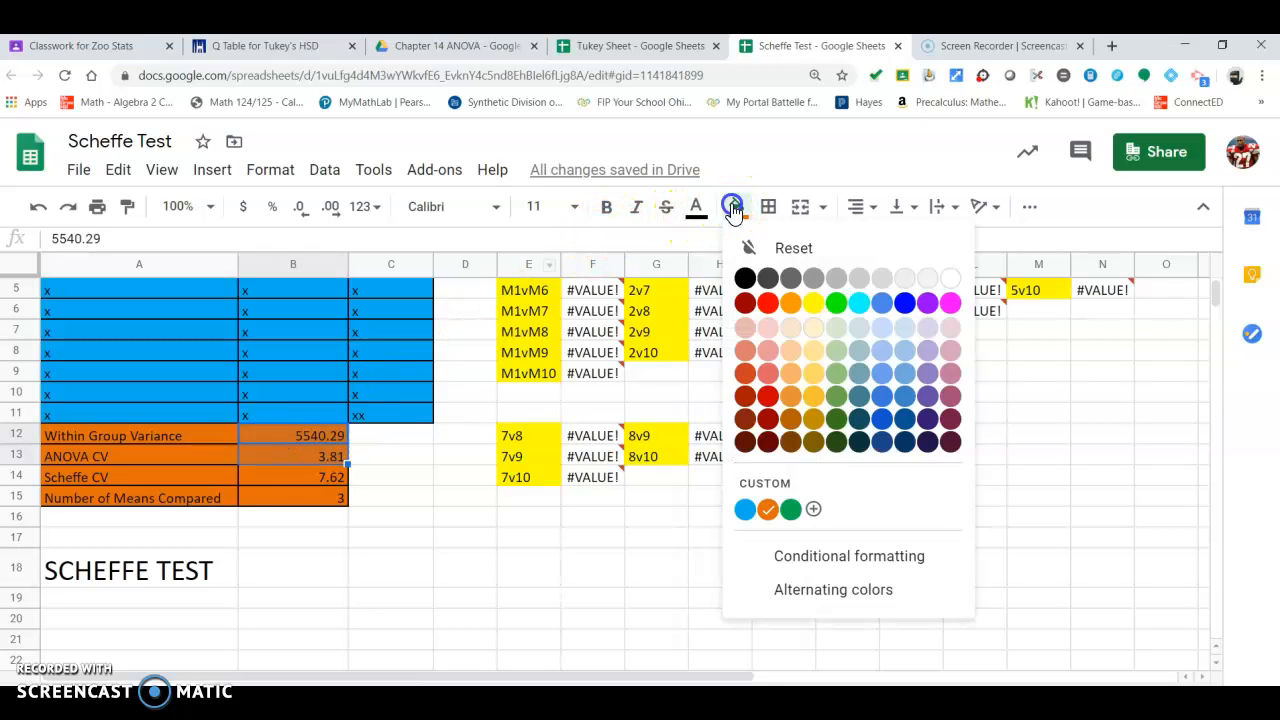
left_click(835, 302)
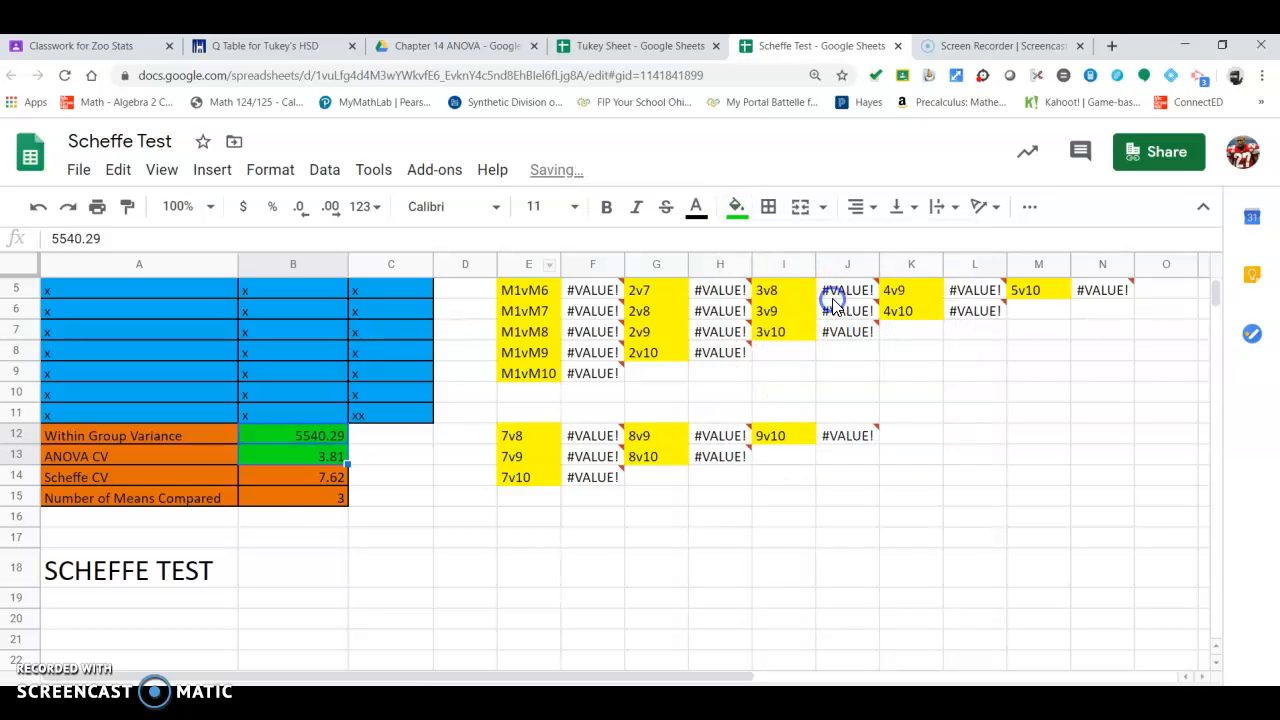
Step: Fill the Number of Means Compared value with green
left_click(278, 499)
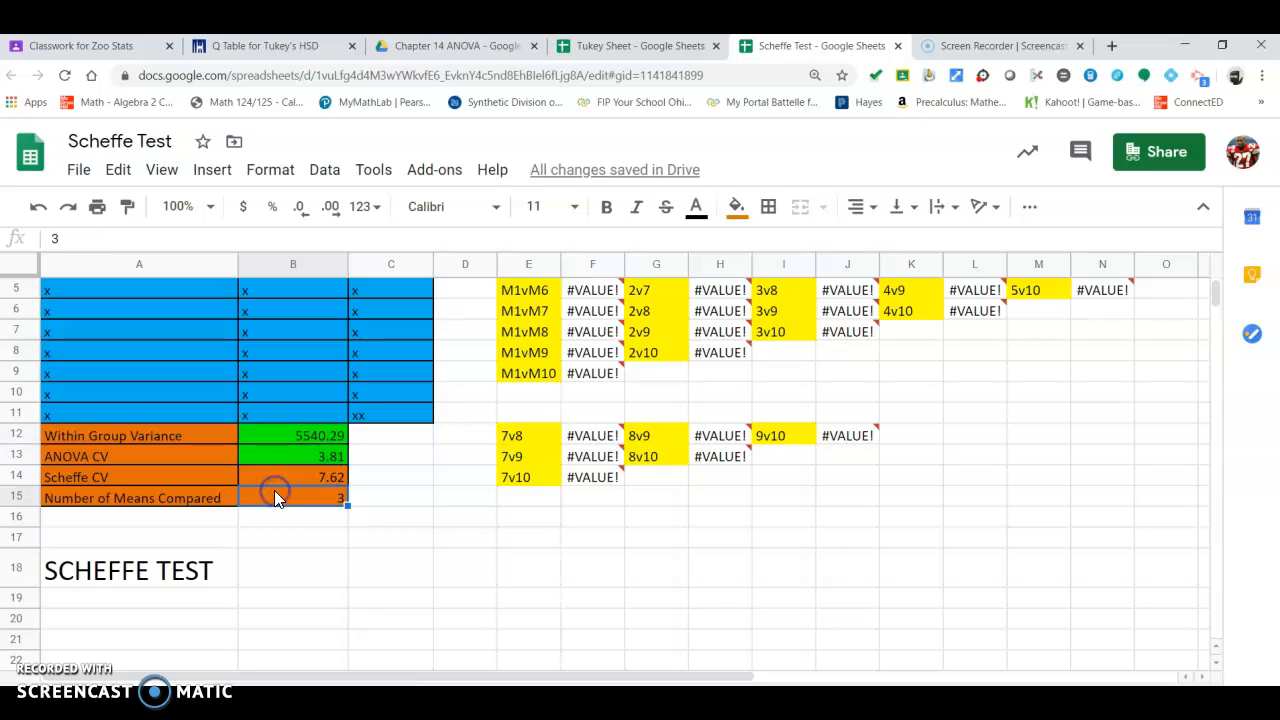
left_click(736, 206)
left_click(838, 305)
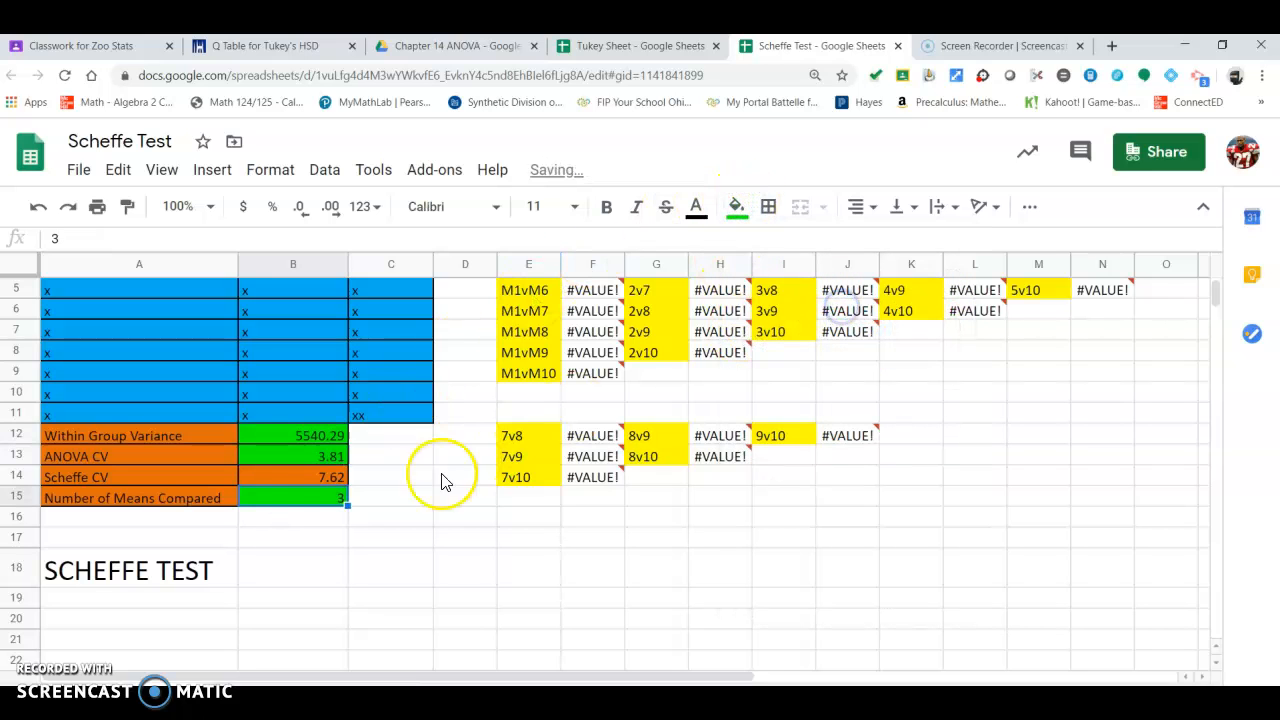
Step: Set the Number of Means Compared to 4
left_click(281, 504)
type("4")
key("Return")
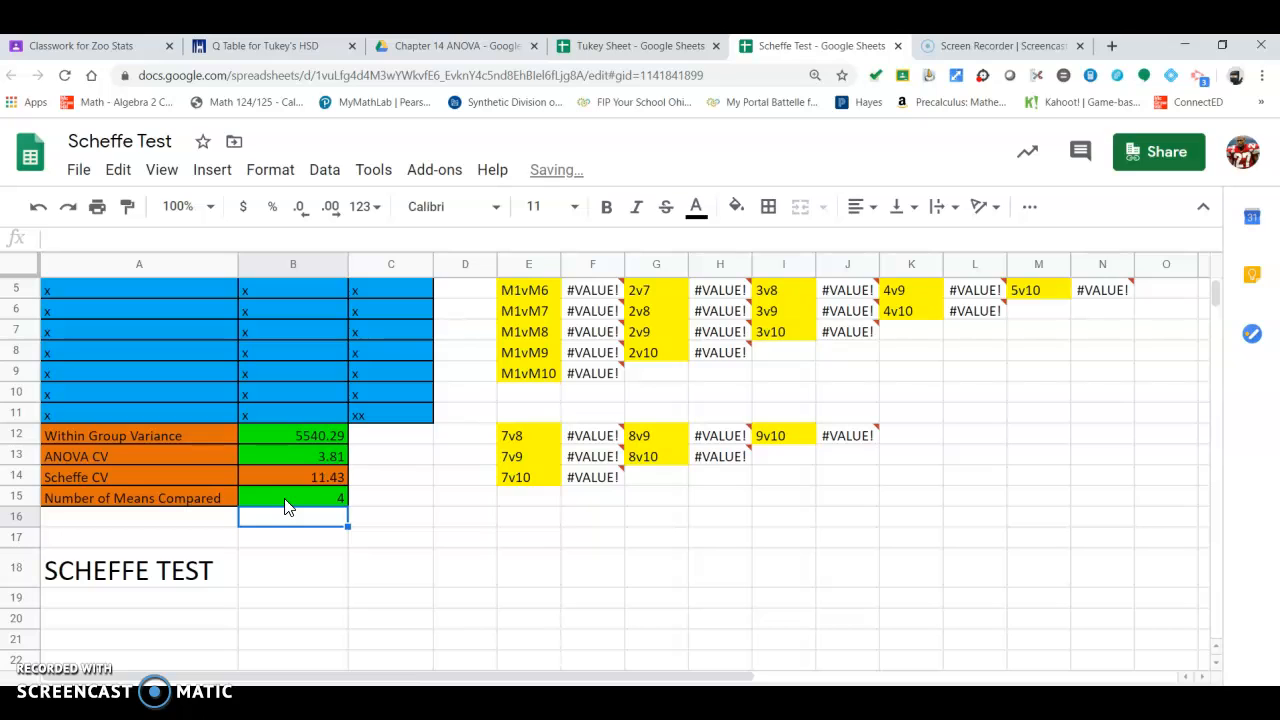
Step: Set the Number of Means Compared back to 3
left_click(284, 505)
type("3")
key("Return")
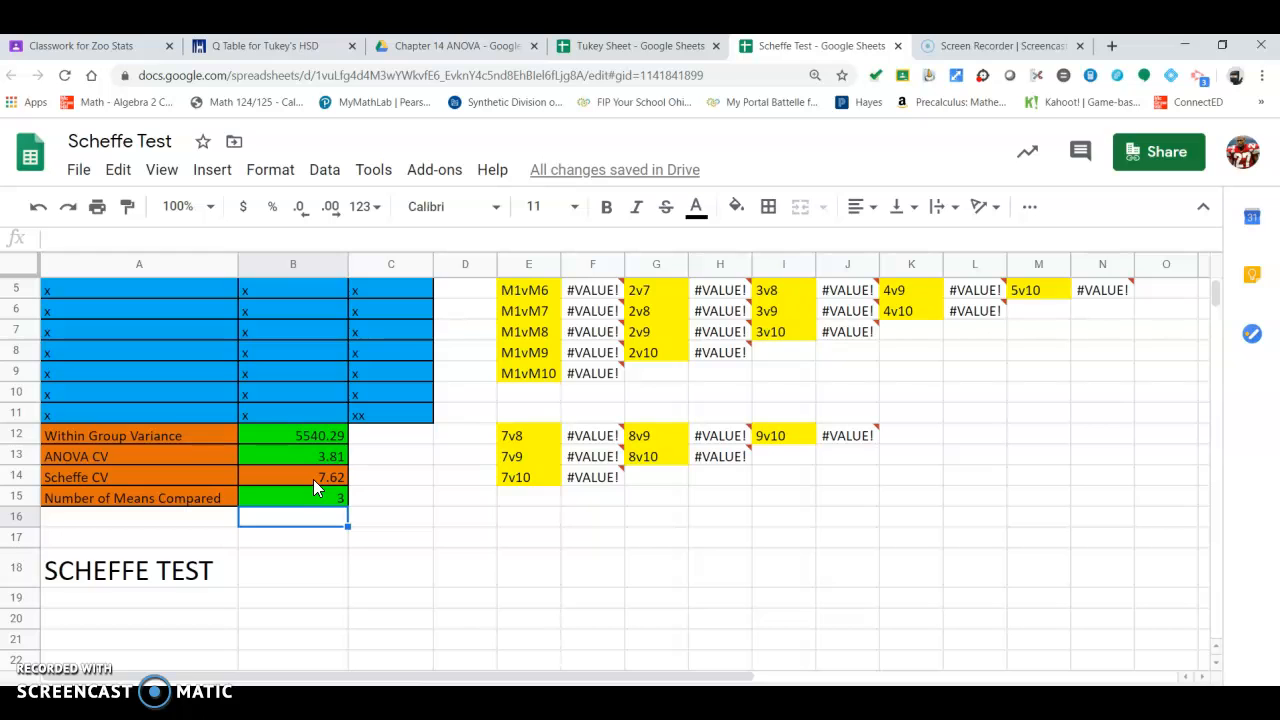
Step: Replace Ian's mean with x, then undo the entry
scroll(313, 479, "up", 2)
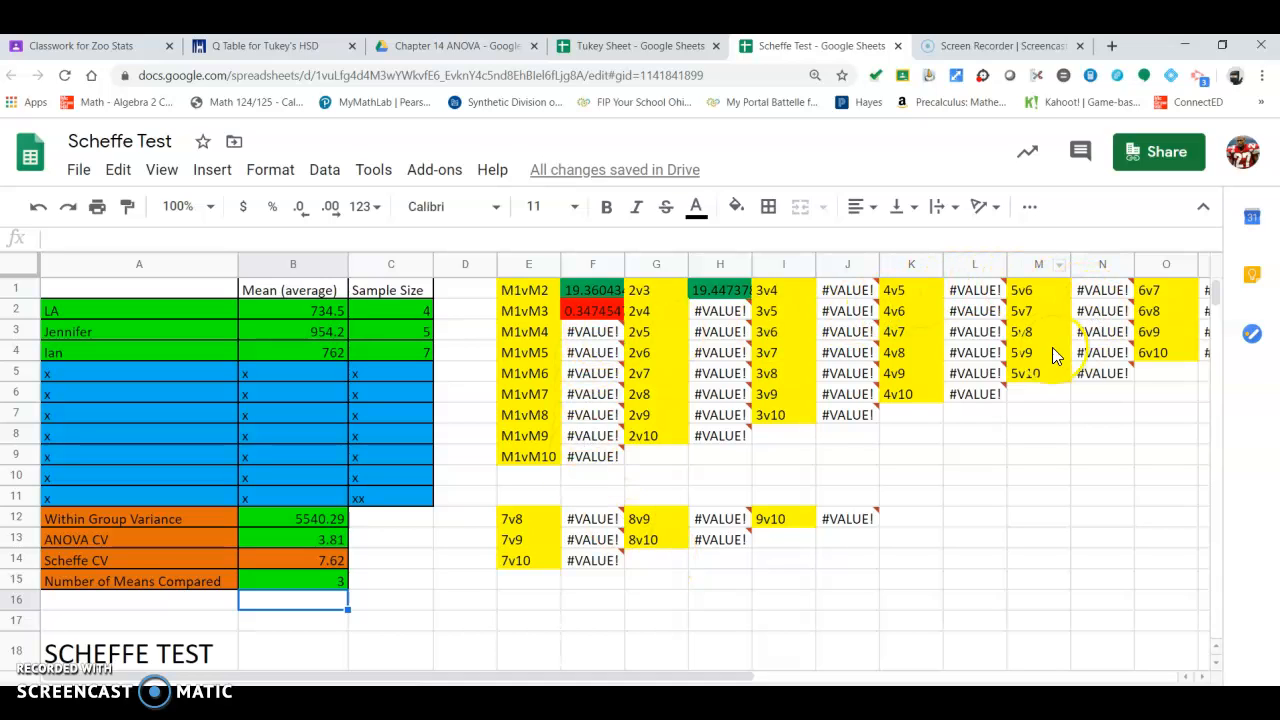
mouse_move(857, 322)
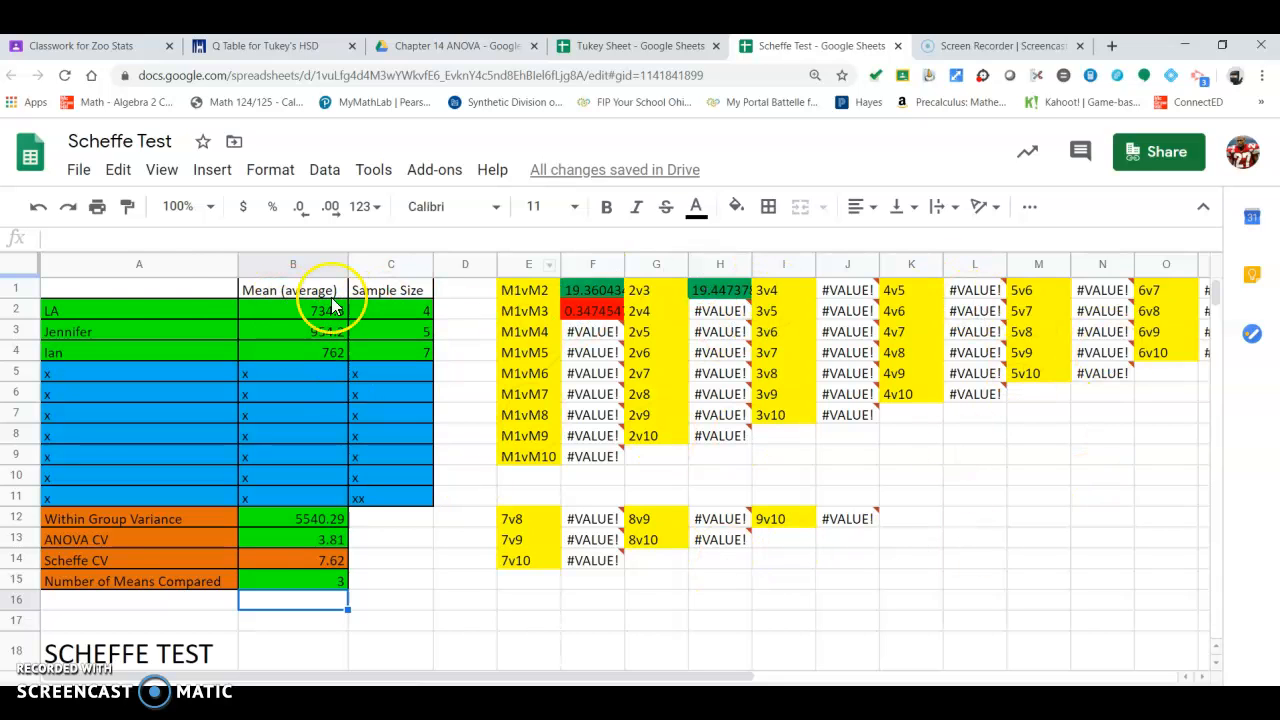
left_click(281, 352)
type("x")
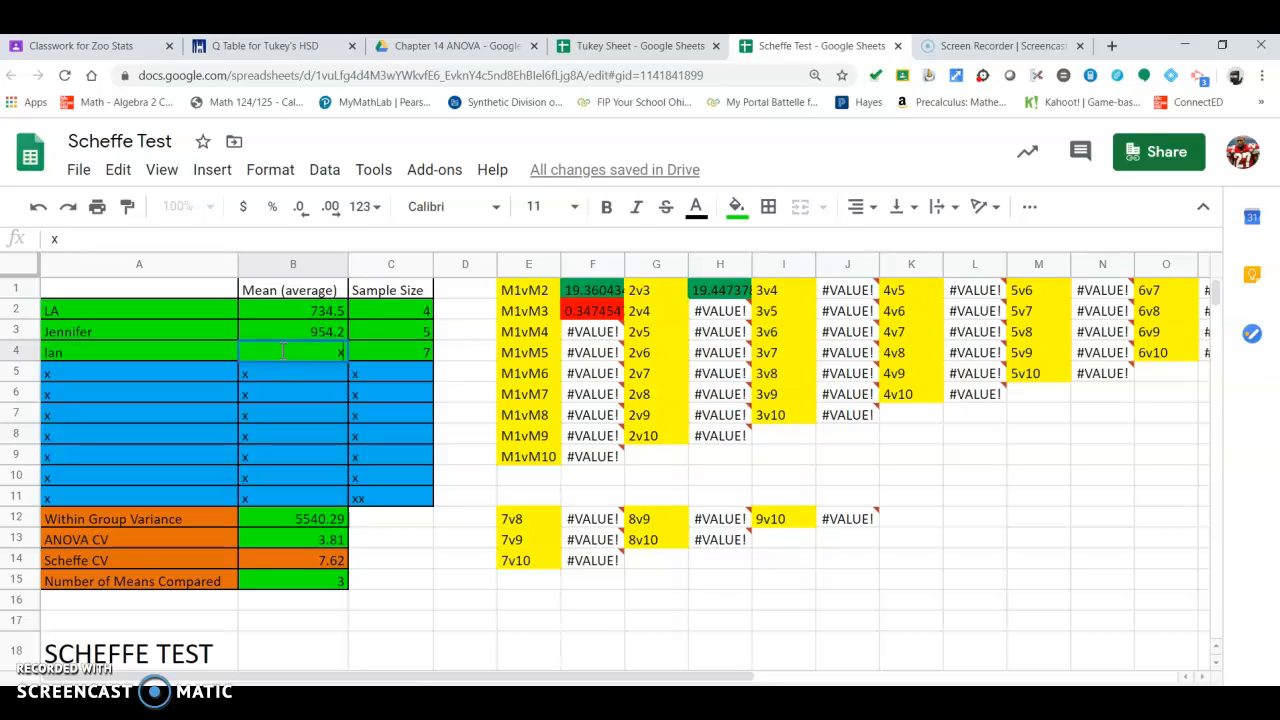
left_click(472, 538)
left_click(38, 207)
mouse_move(298, 376)
left_mouse_down()
mouse_move(310, 461)
mouse_move(321, 368)
left_mouse_up()
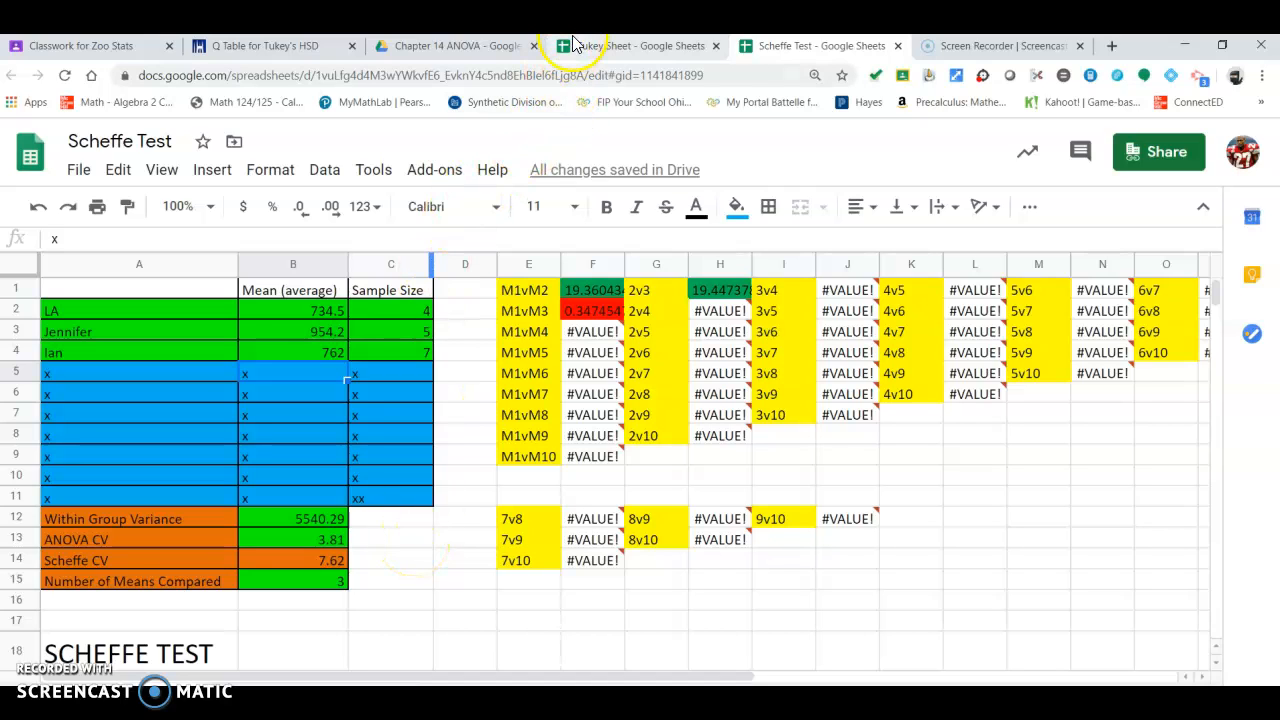
Step: Open the Q Table for Tukey's HSD from the classwork assignment and browse the table
left_click(136, 48)
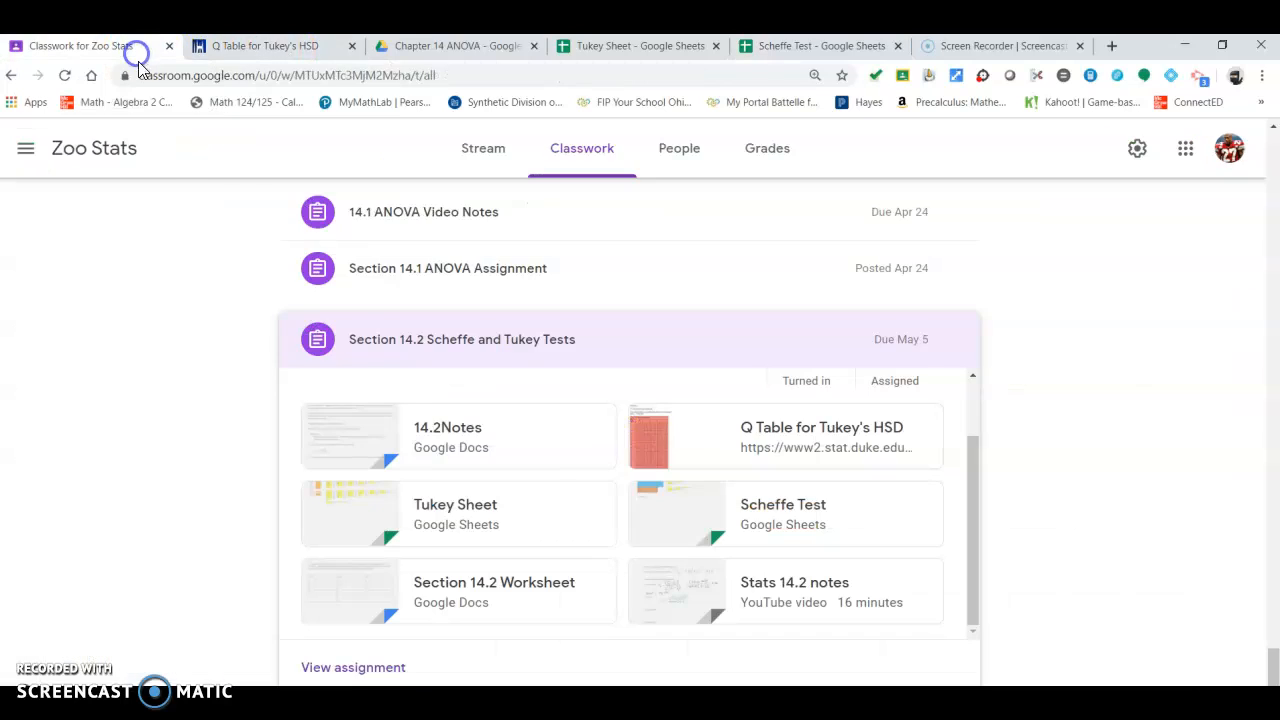
left_click(760, 443)
scroll(193, 337, "down", 3)
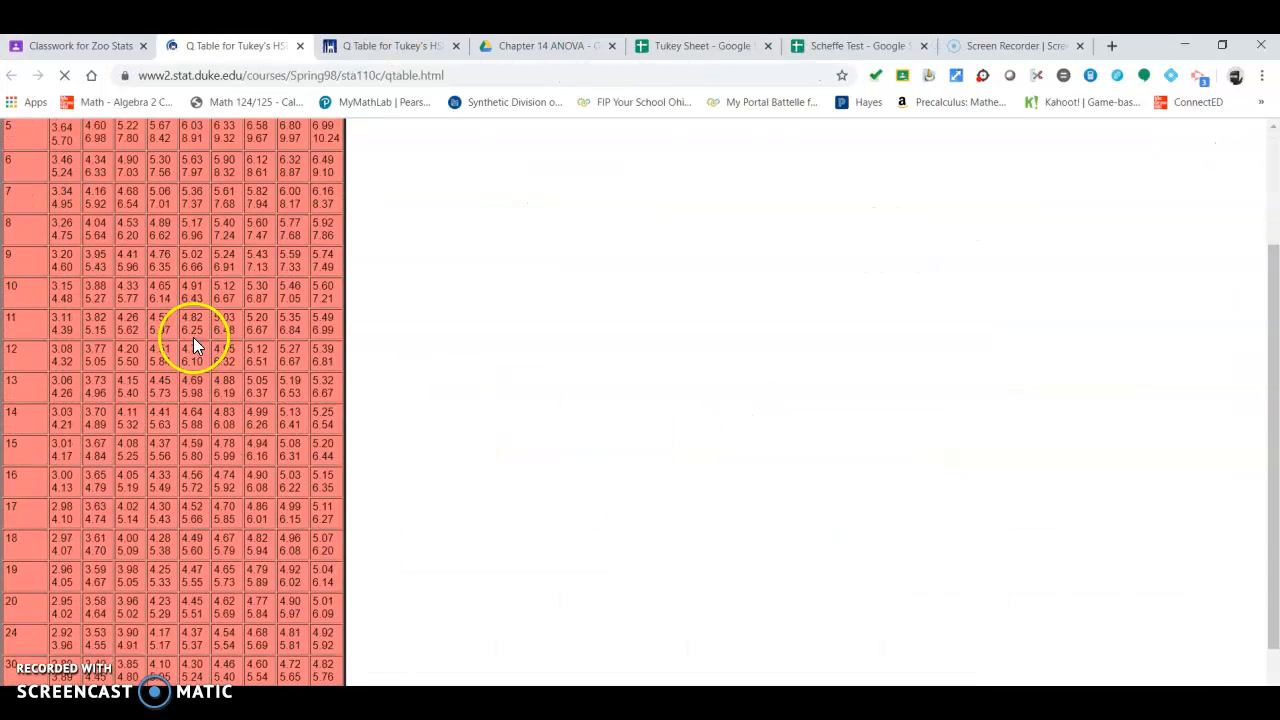
scroll(193, 337, "up", 3)
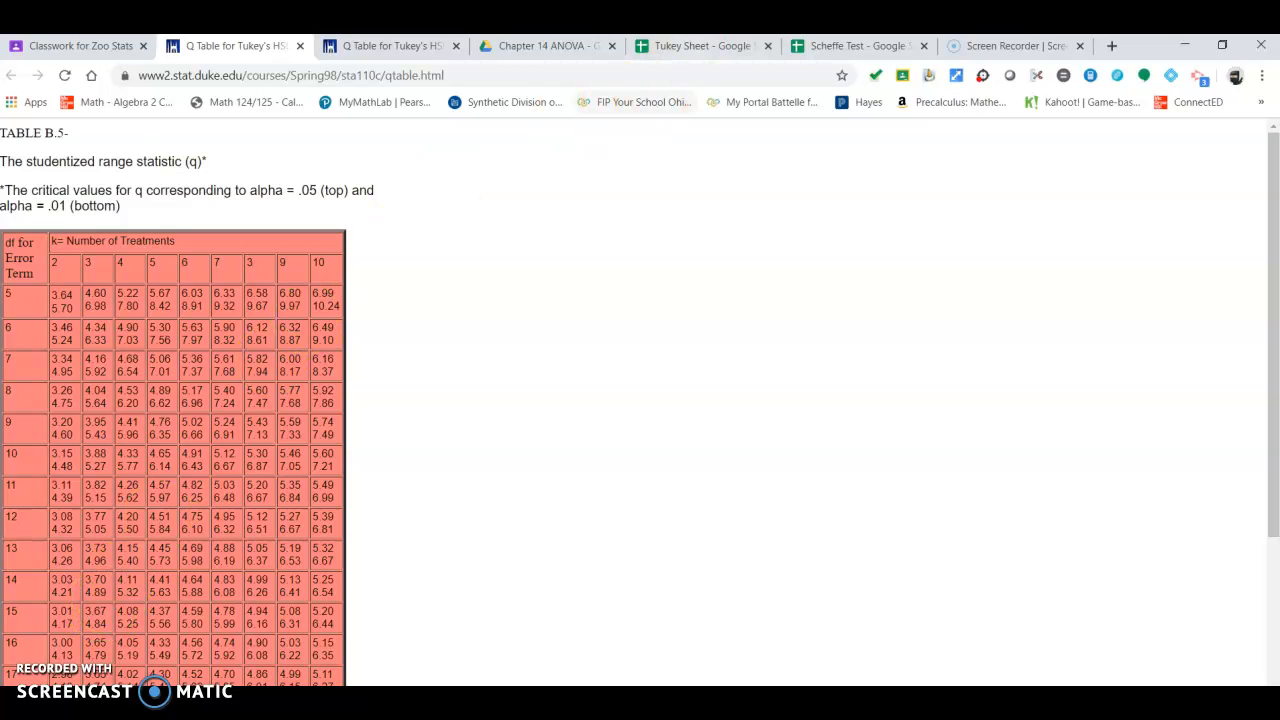
Step: In the Tukey Sheet, fill the Water, Charms and Seaweed rows with green
left_click(705, 48)
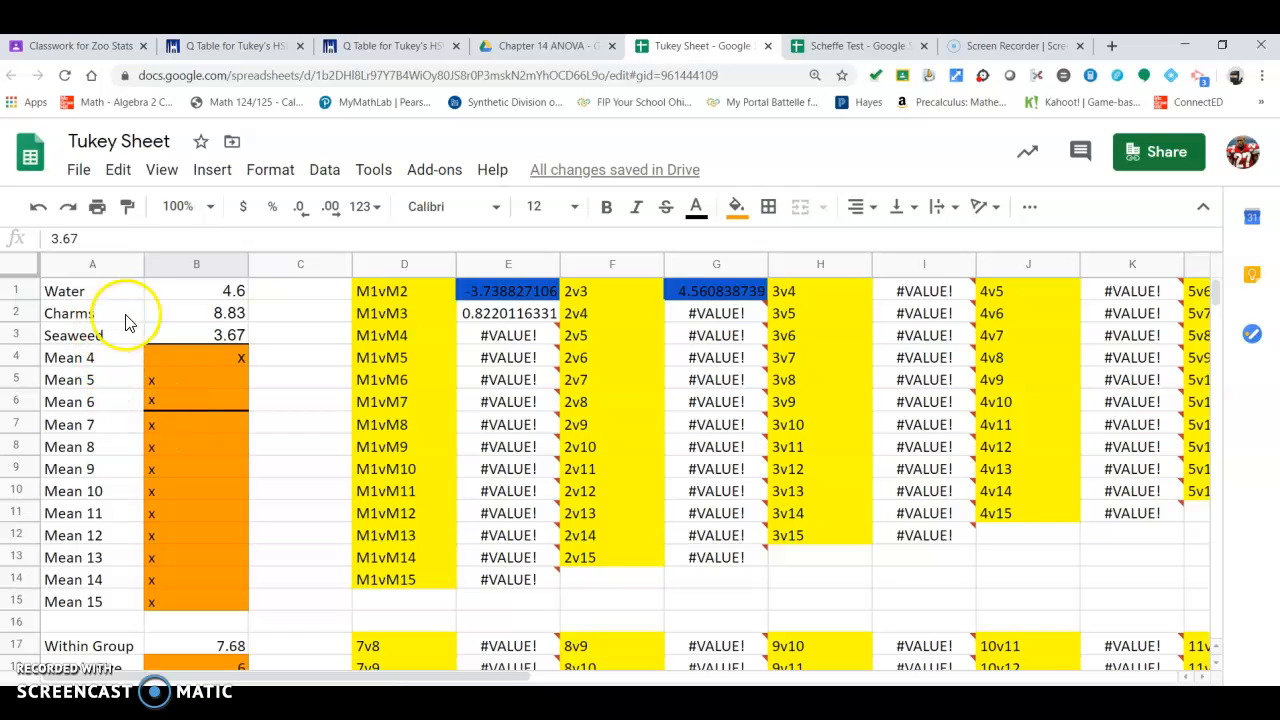
left_click_drag(122, 296, 190, 335)
left_click(215, 288)
left_click_drag(62, 296, 189, 333)
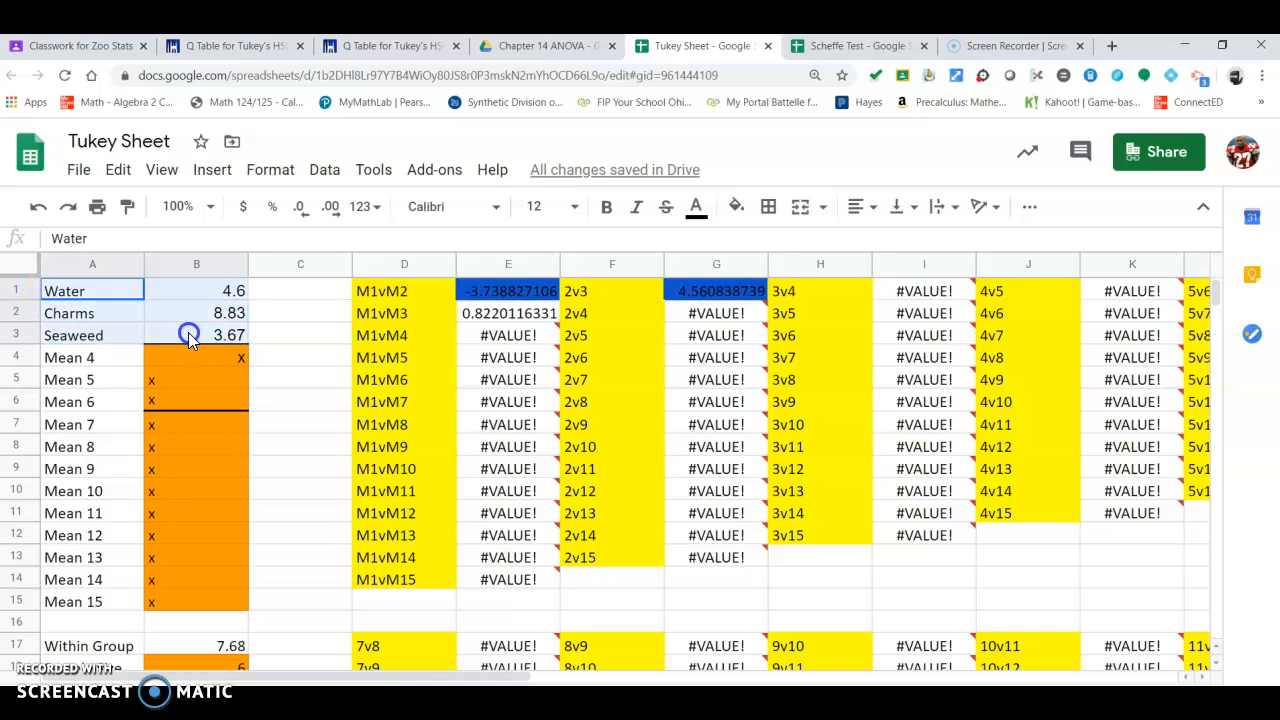
left_click(736, 206)
left_click(836, 305)
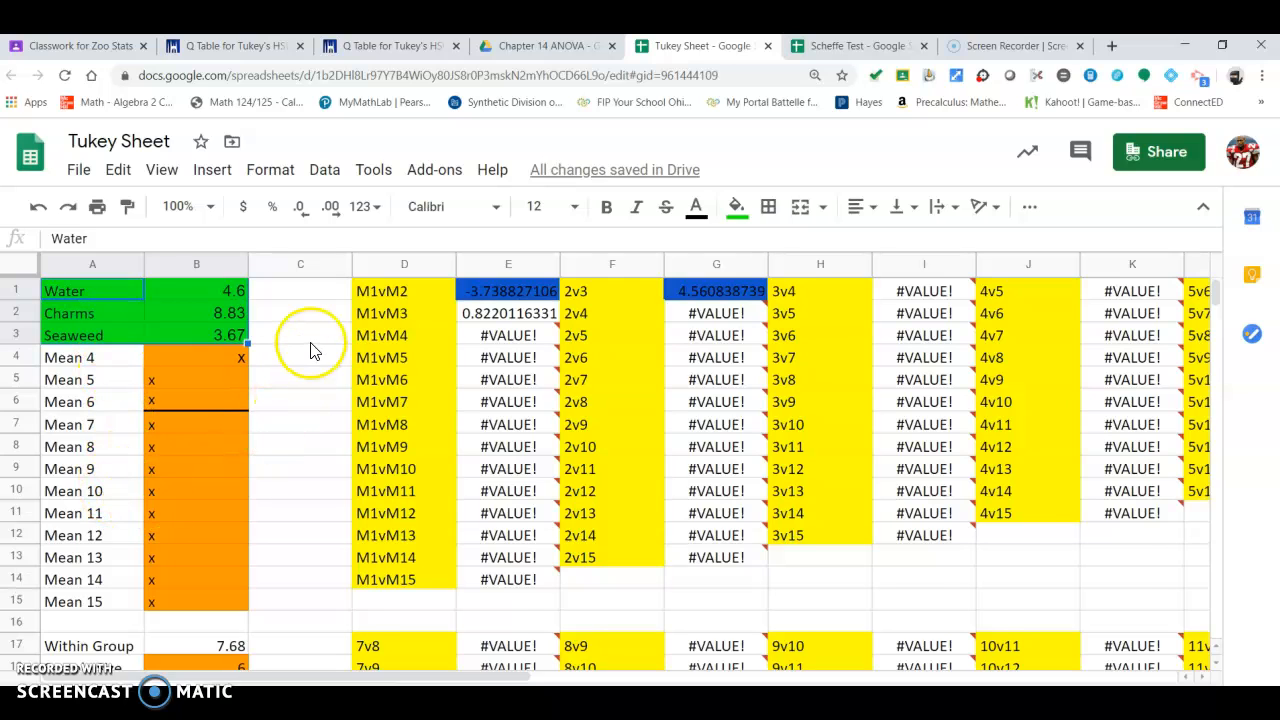
Step: Fill the Within Group value cell with green
scroll(255, 438, "down", 2)
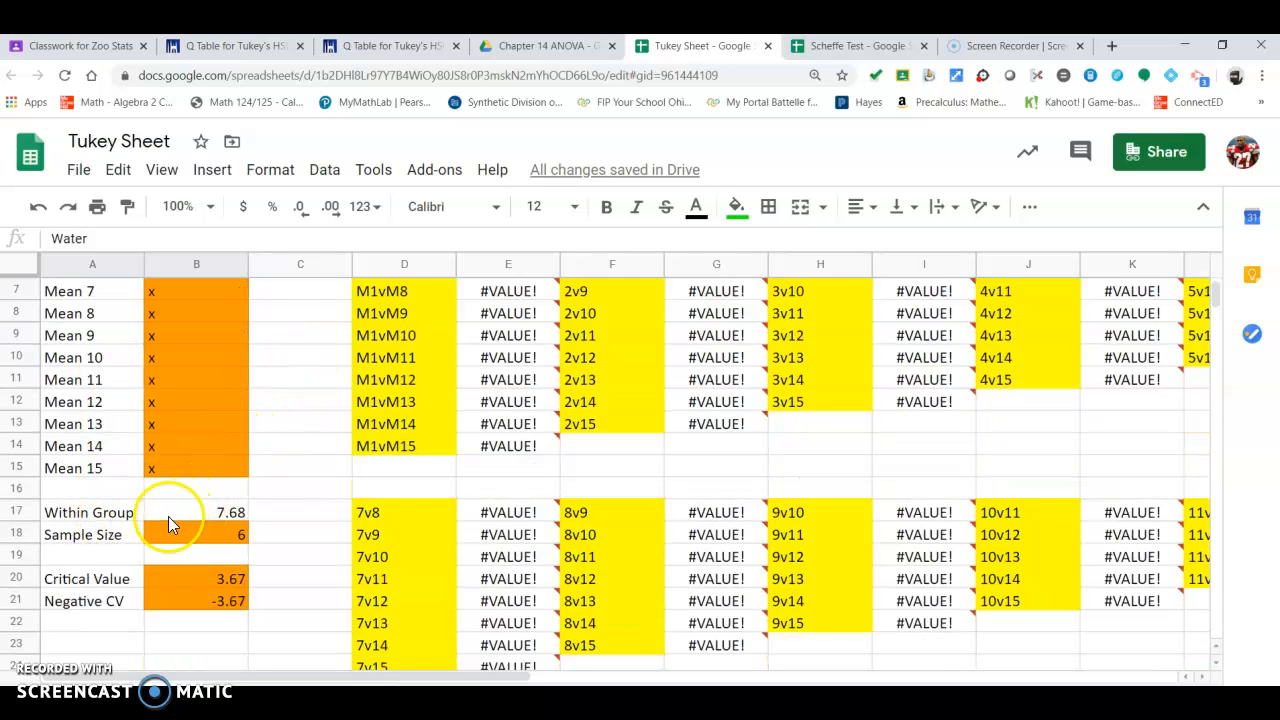
left_click(200, 515)
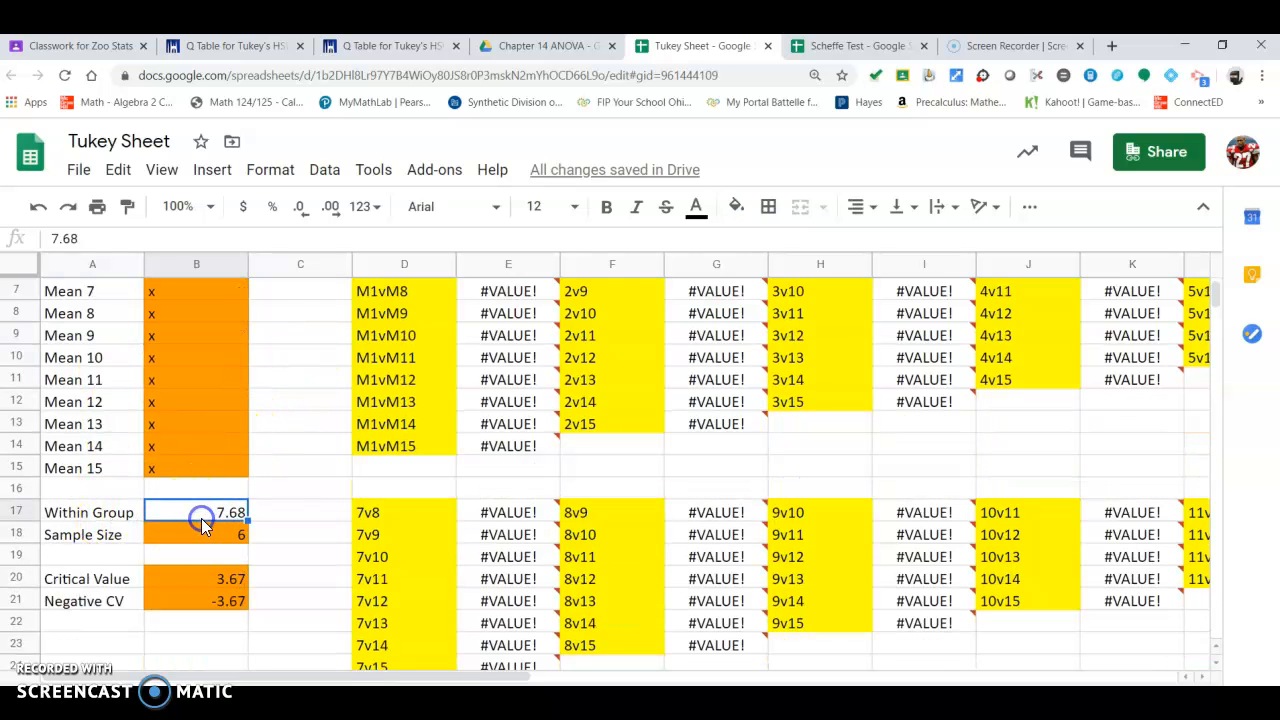
left_click(736, 206)
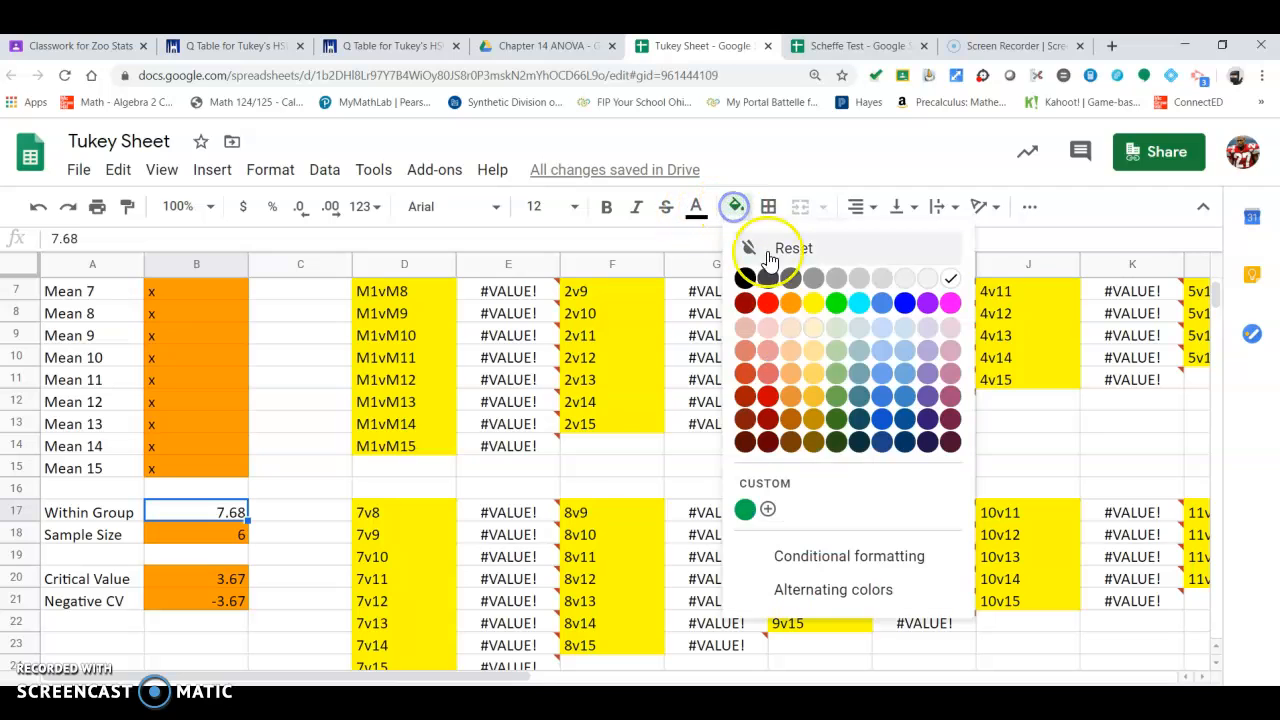
left_click(836, 302)
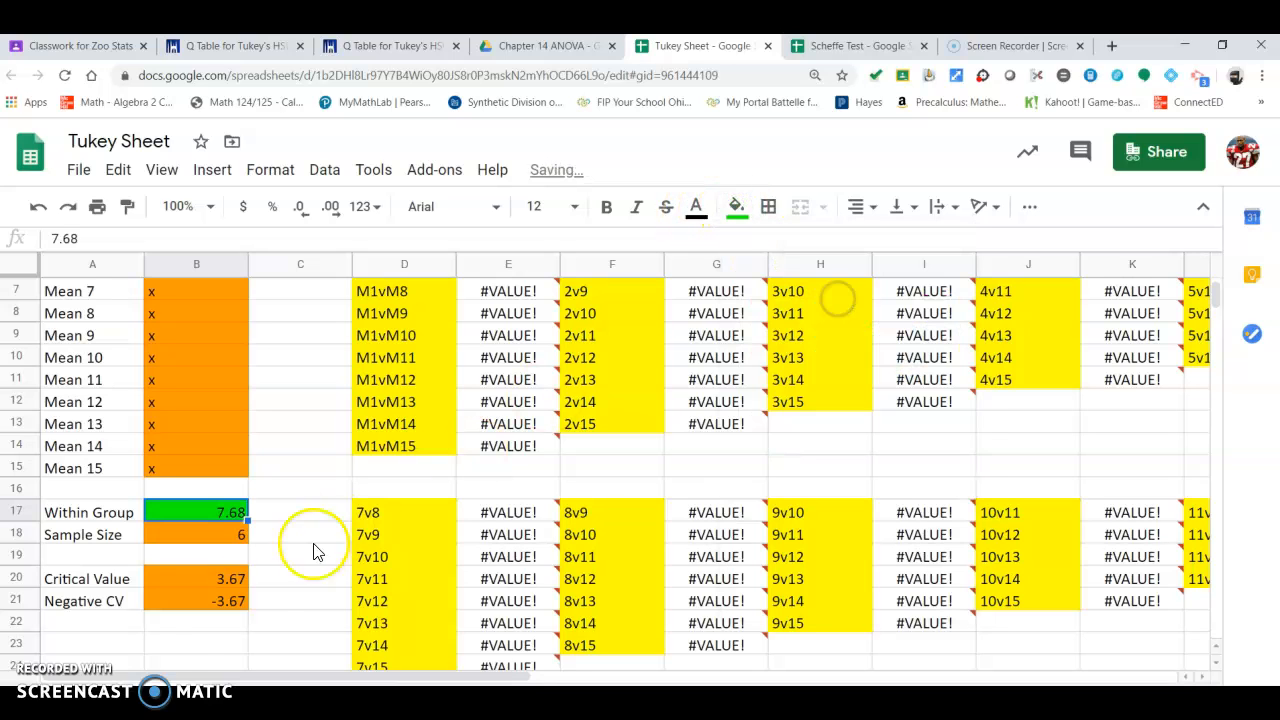
Step: Move the Critical Value cell's contents down two rows to B22
left_click(193, 584)
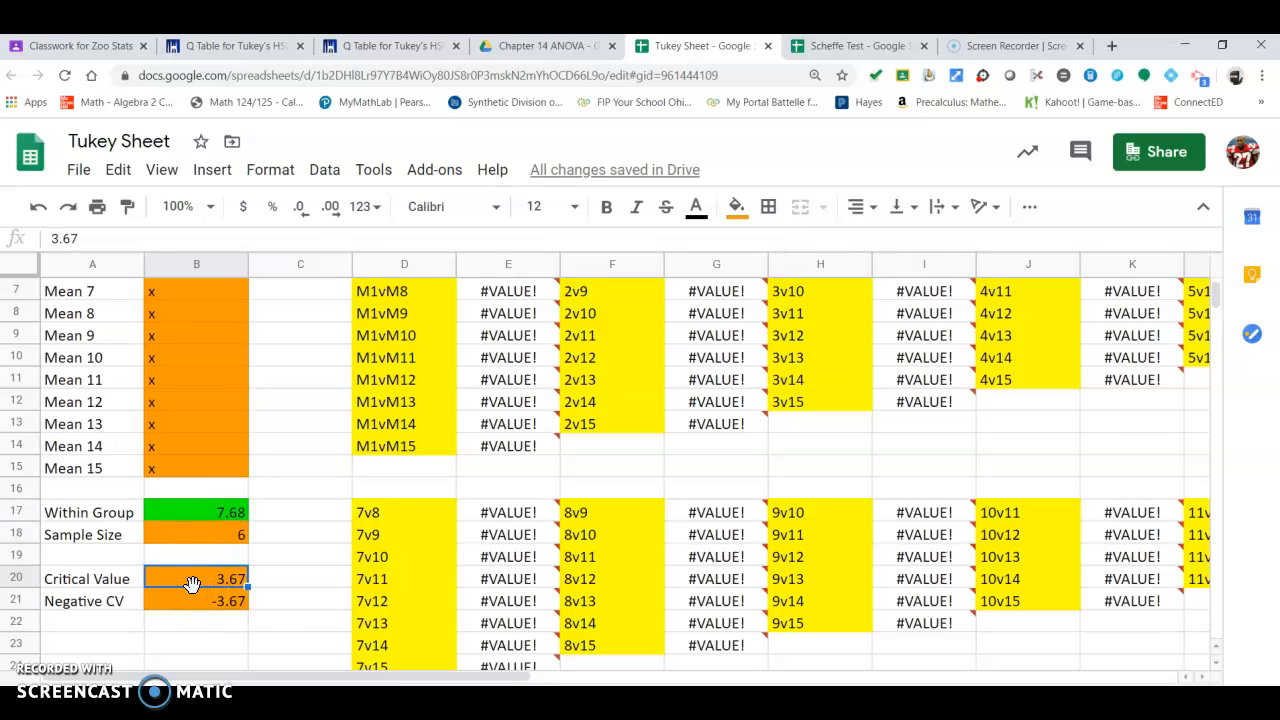
left_click_drag(191, 583, 200, 623)
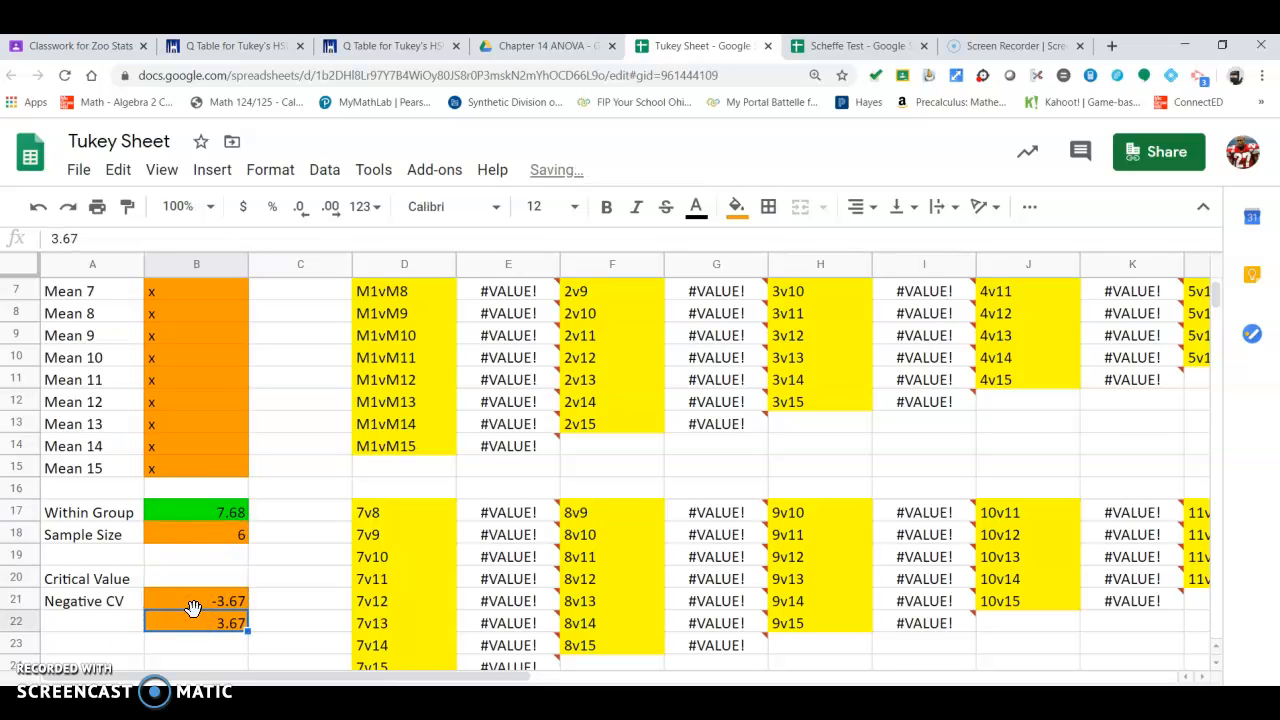
Step: Undo the last move and fill the Critical Value and Negative CV cells with green
left_click(38, 206)
left_click(193, 557)
left_click_drag(186, 580, 186, 600)
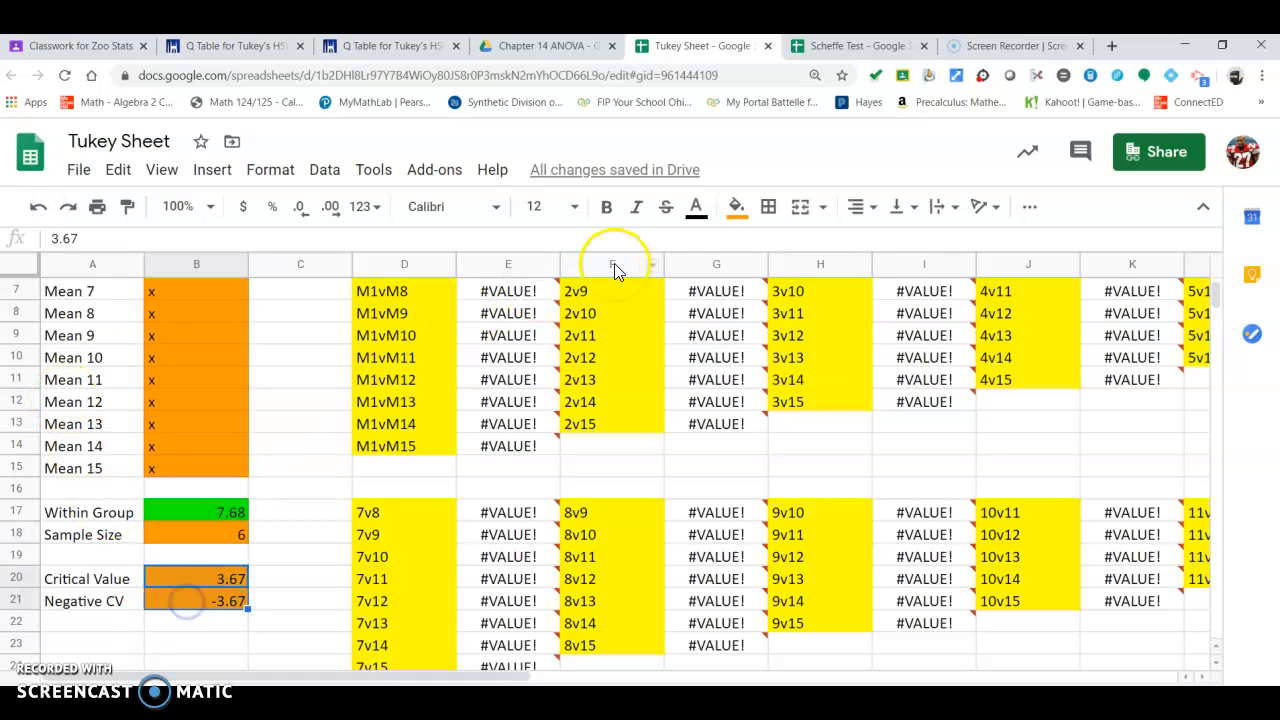
left_click(729, 222)
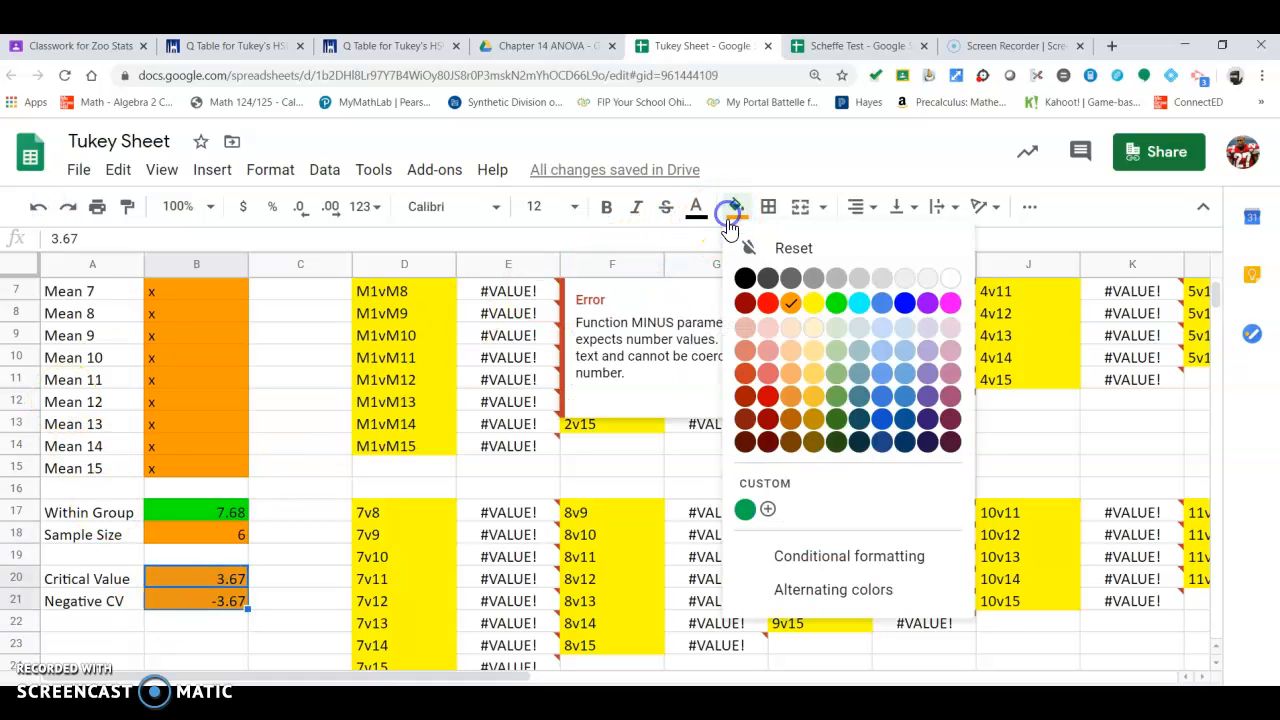
left_click(827, 303)
Step: Clear the Negative CV cell and enter -3.67 in it directly
left_click(226, 578)
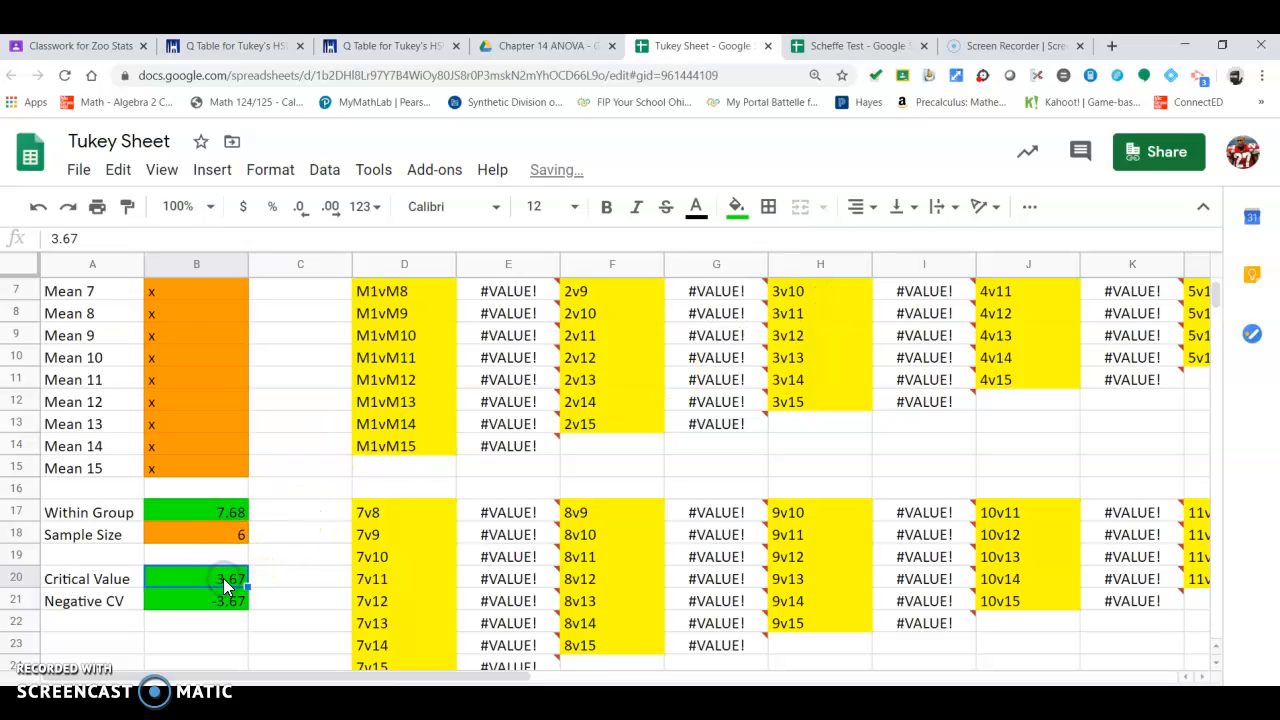
type("3.")
key("Return")
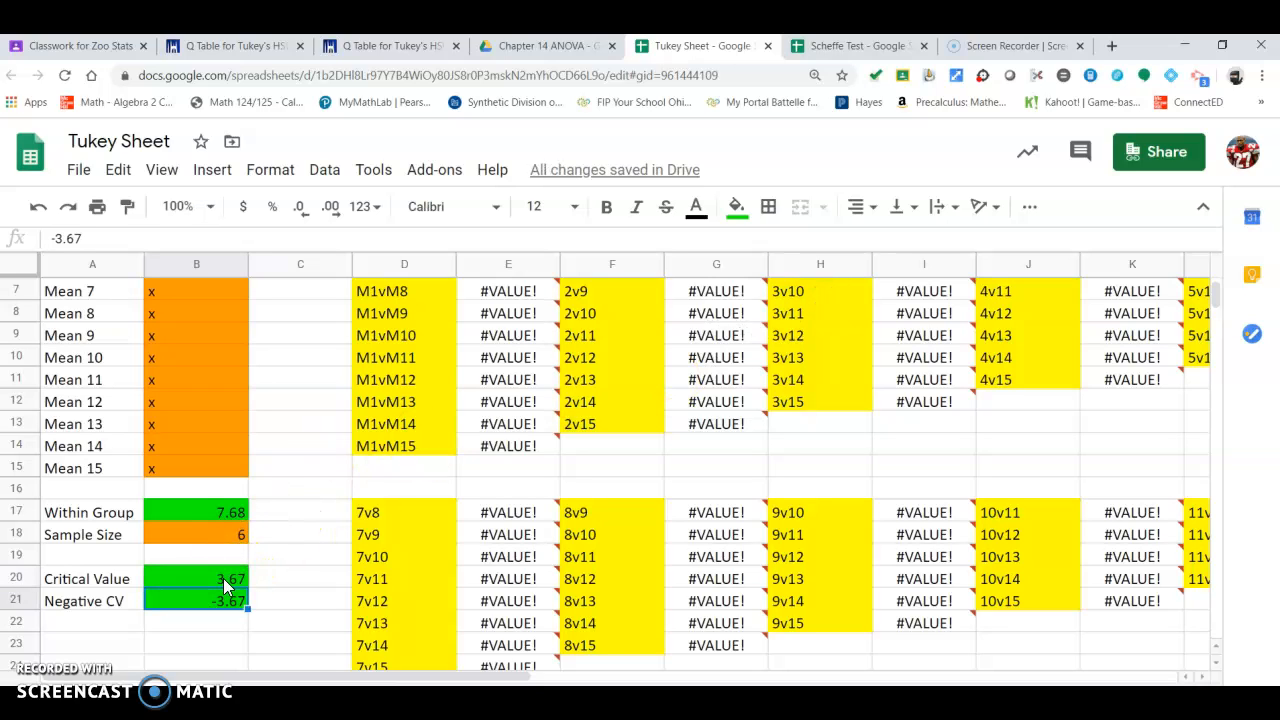
key("Delete")
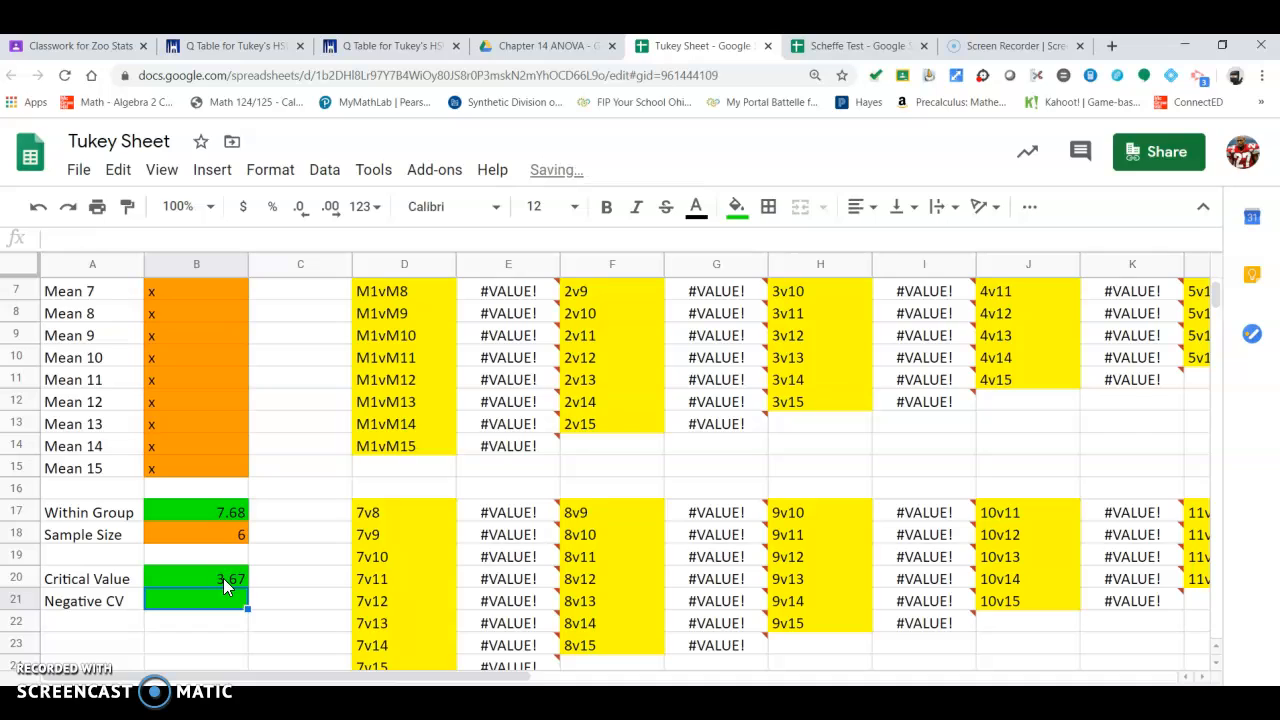
double_click(224, 579)
key("BackSpace")
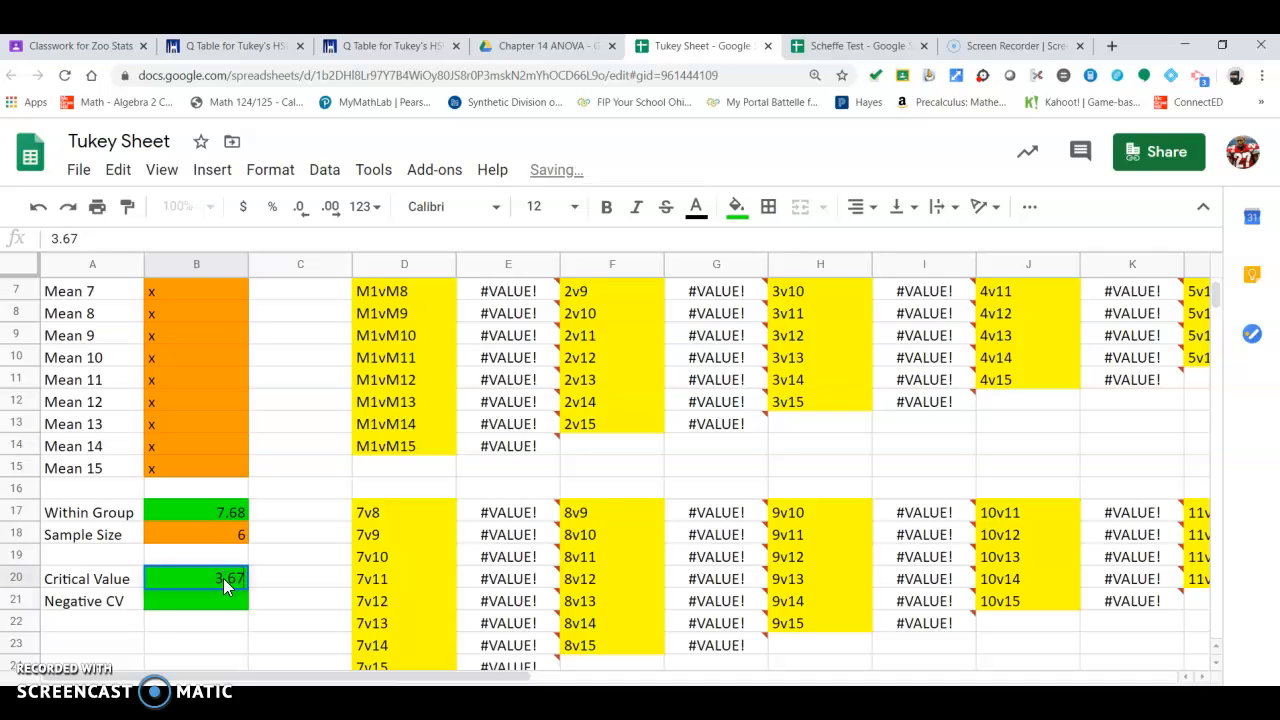
key("Return")
type("-3.67")
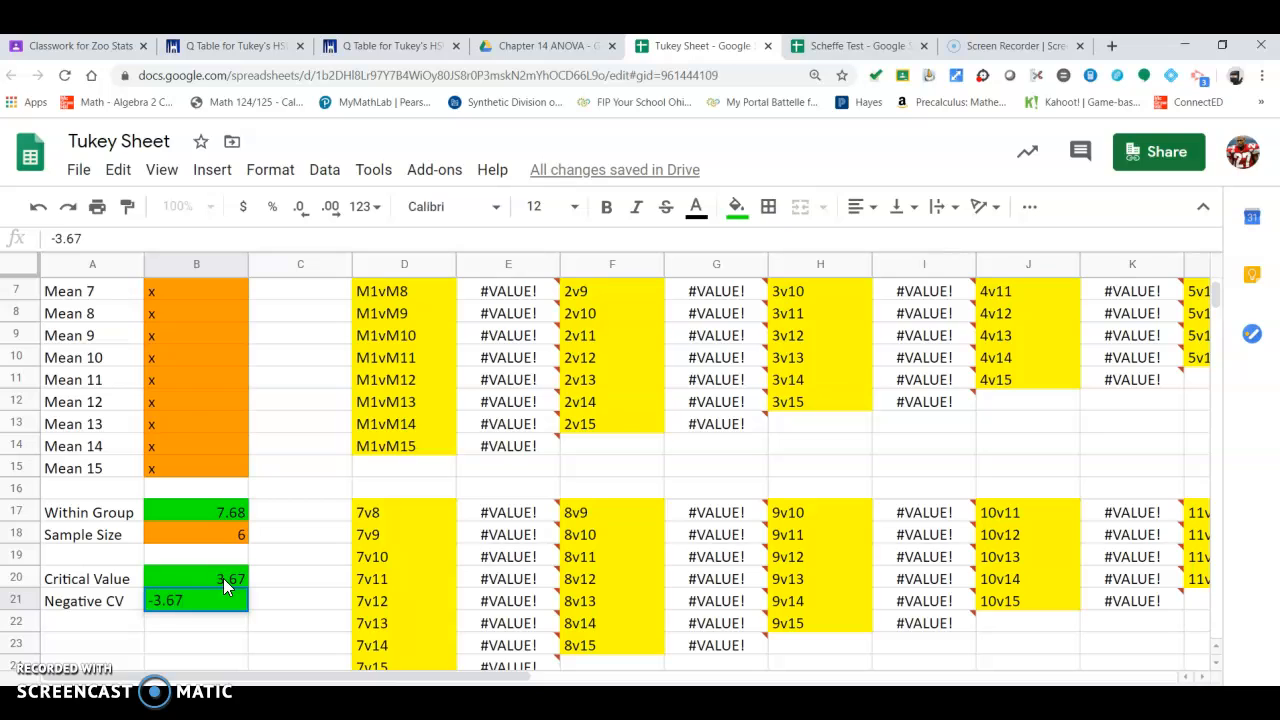
key("Return")
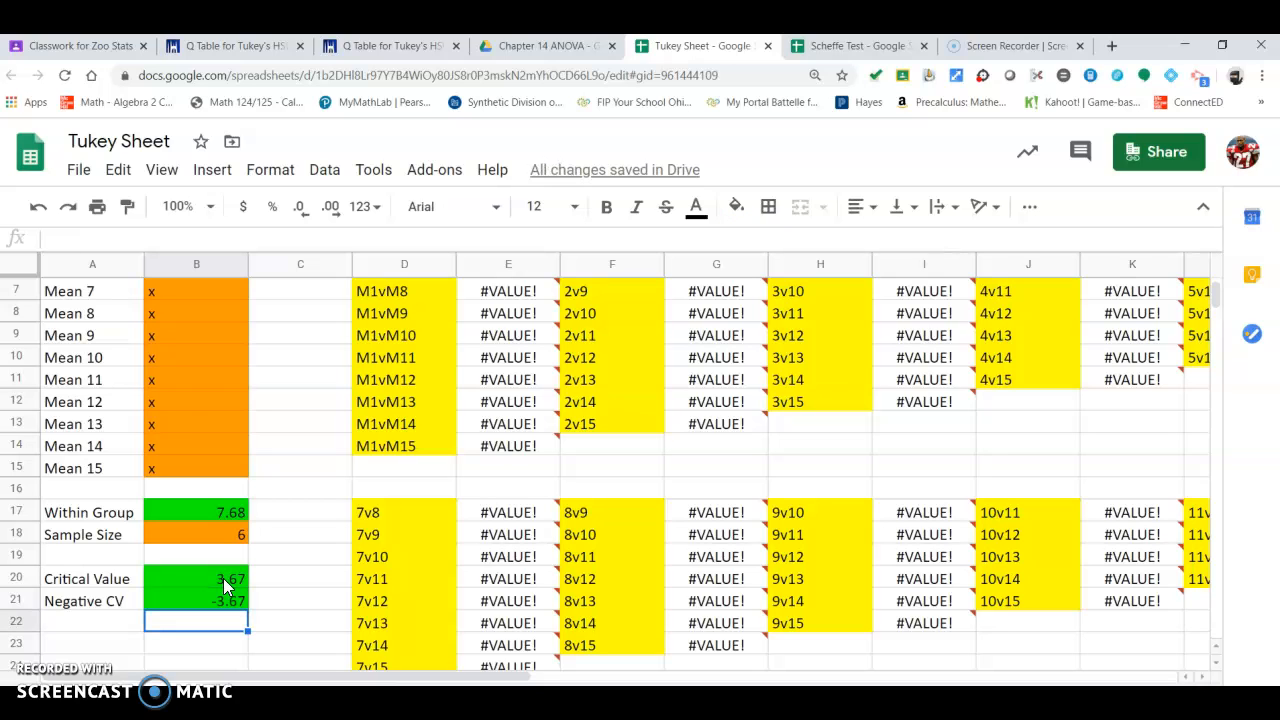
Step: Examine the formula in the M1vM3 comparison result cell at the top of the sheet
scroll(300, 571, "up", 2)
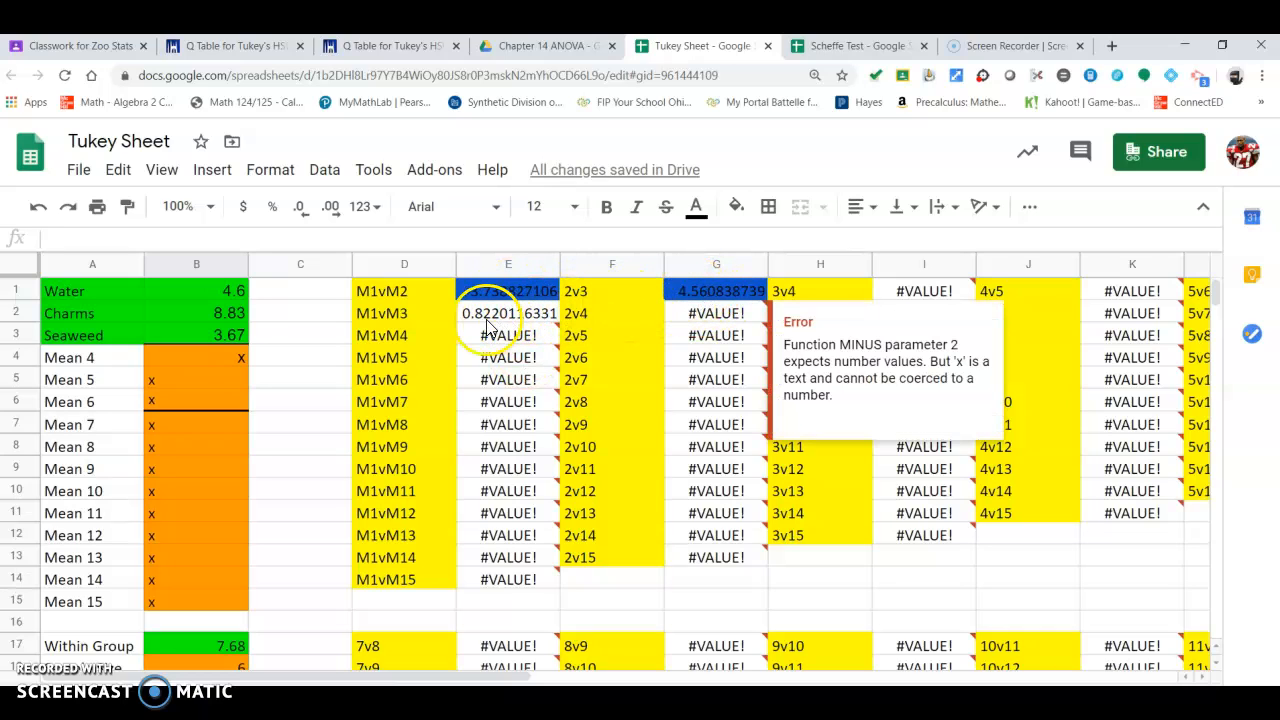
mouse_move(480, 333)
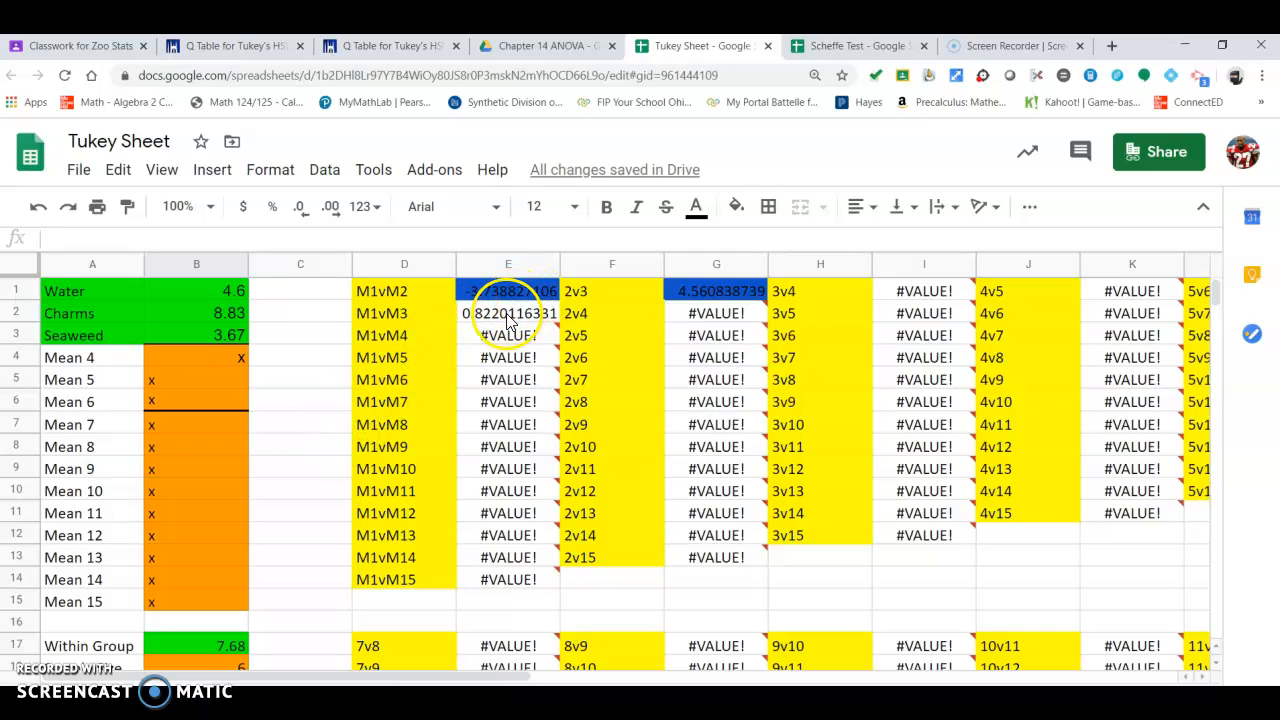
left_click(510, 318)
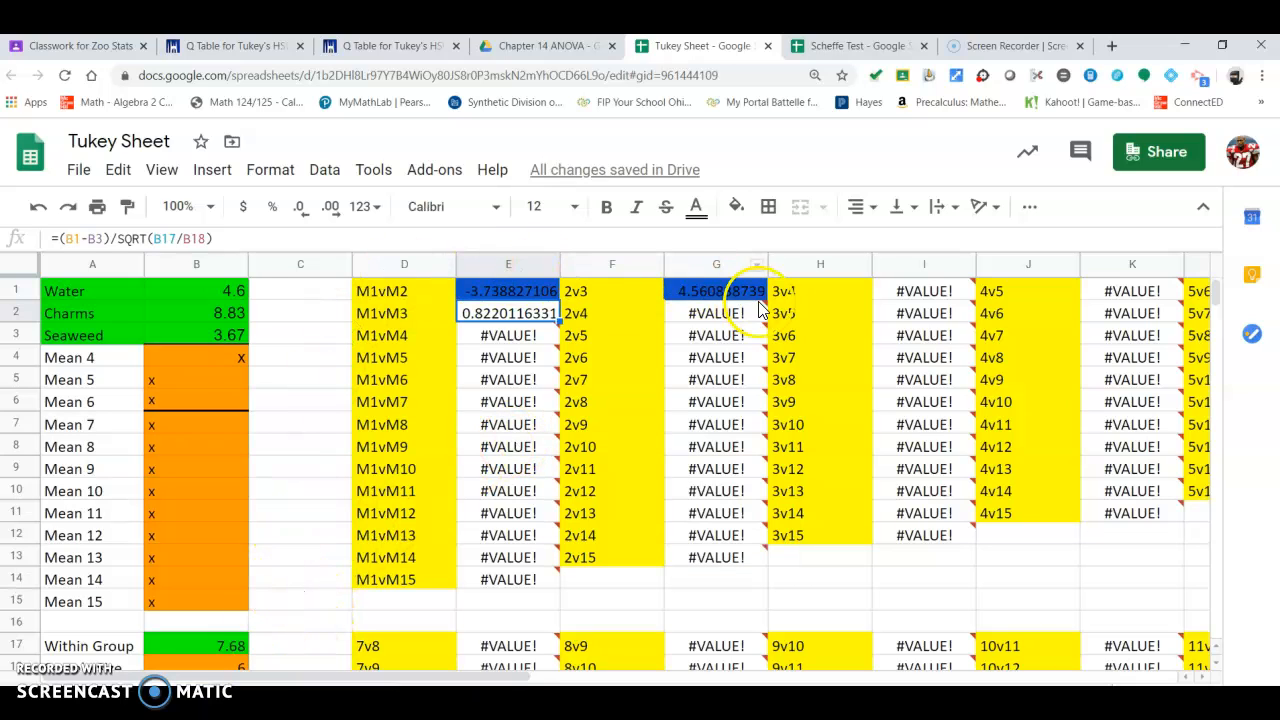
scroll(342, 483, "down", 1)
scroll(342, 483, "up", 1)
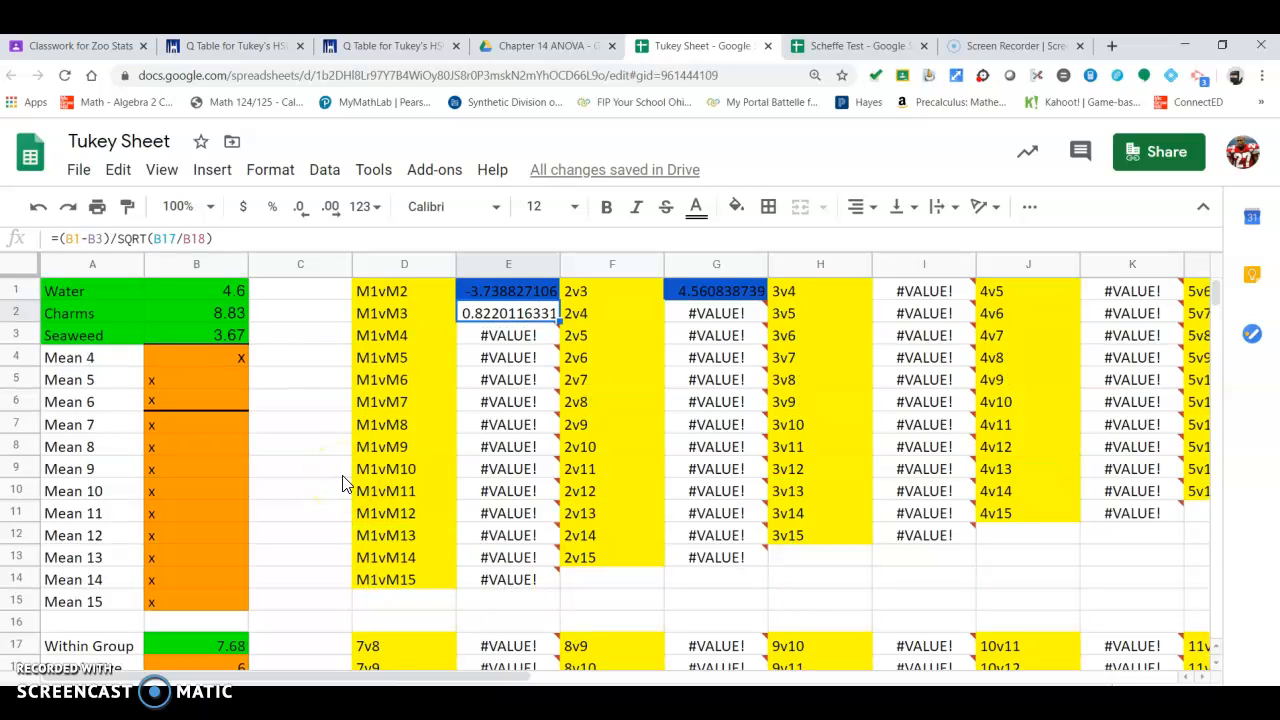